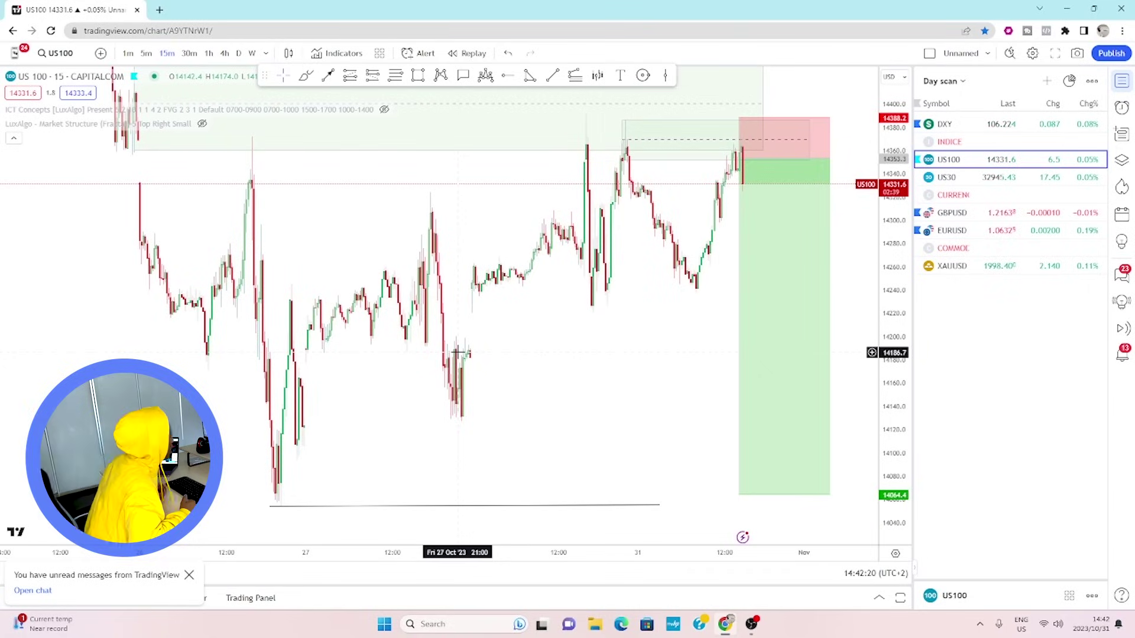
Step from US100 through GBPUSD to EURUSD, then drag the price axis to enlarge the candles.
{"action": "key", "text": "space"}
{"action": "key", "text": "space"}
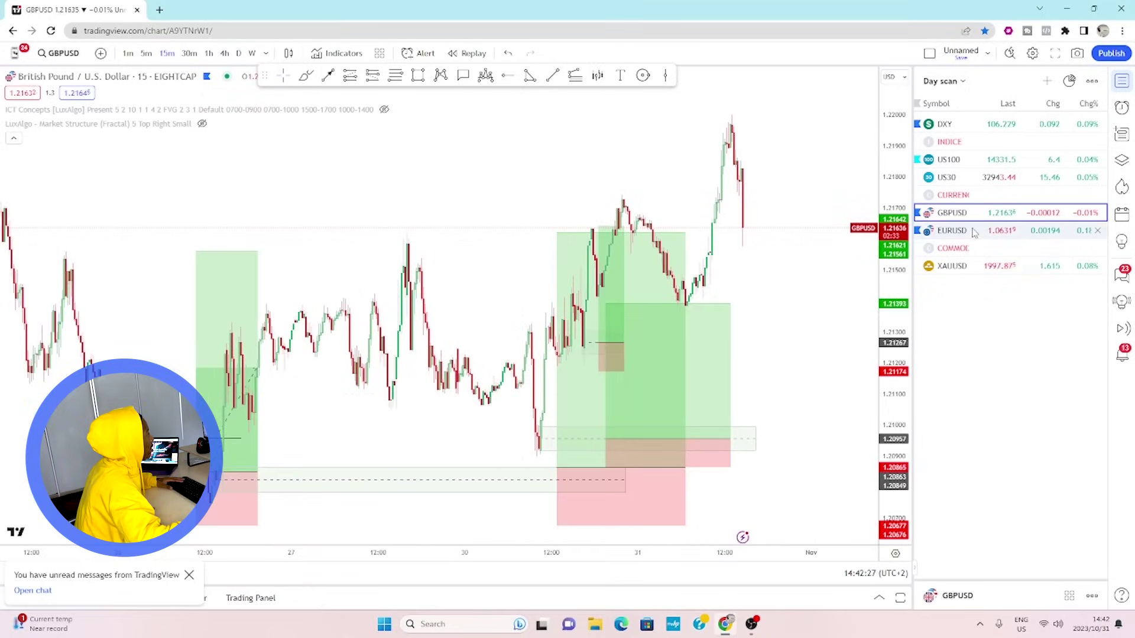
{"action": "key", "text": "space"}
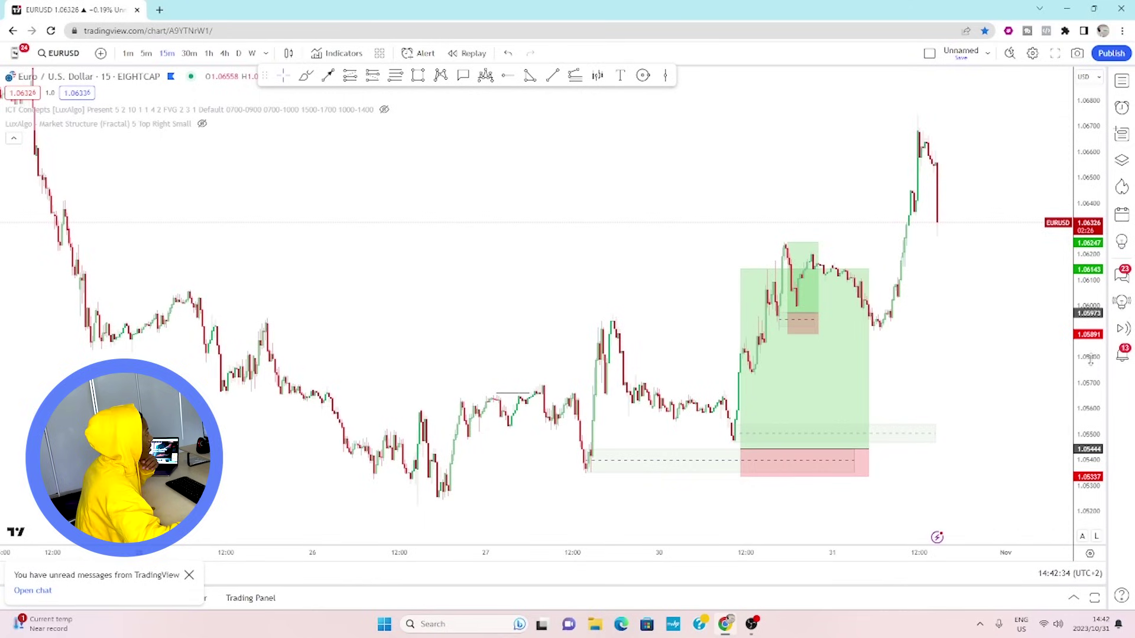
{"action": "left_click_drag", "start_coordinate": [1090, 359], "coordinate": [1091, 390]}
{"action": "left_click_drag", "start_coordinate": [650, 236], "coordinate": [595, 425]}
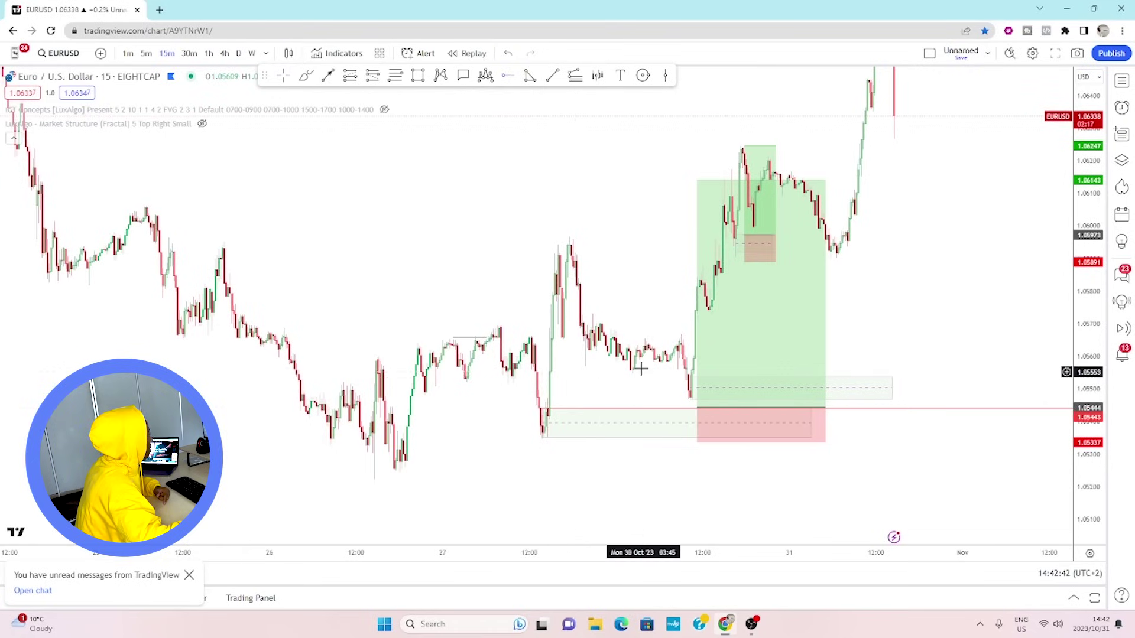
{"action": "left_click_drag", "start_coordinate": [532, 163], "coordinate": [688, 394]}
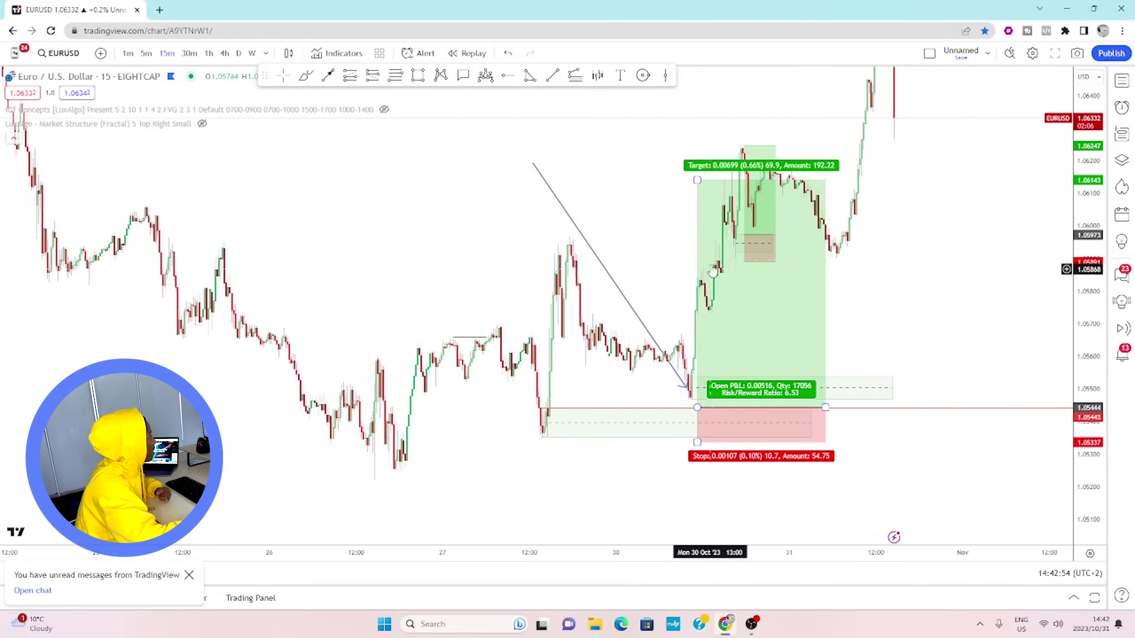
{"action": "left_click", "coordinate": [760, 377]}
{"action": "key", "text": "Escape"}
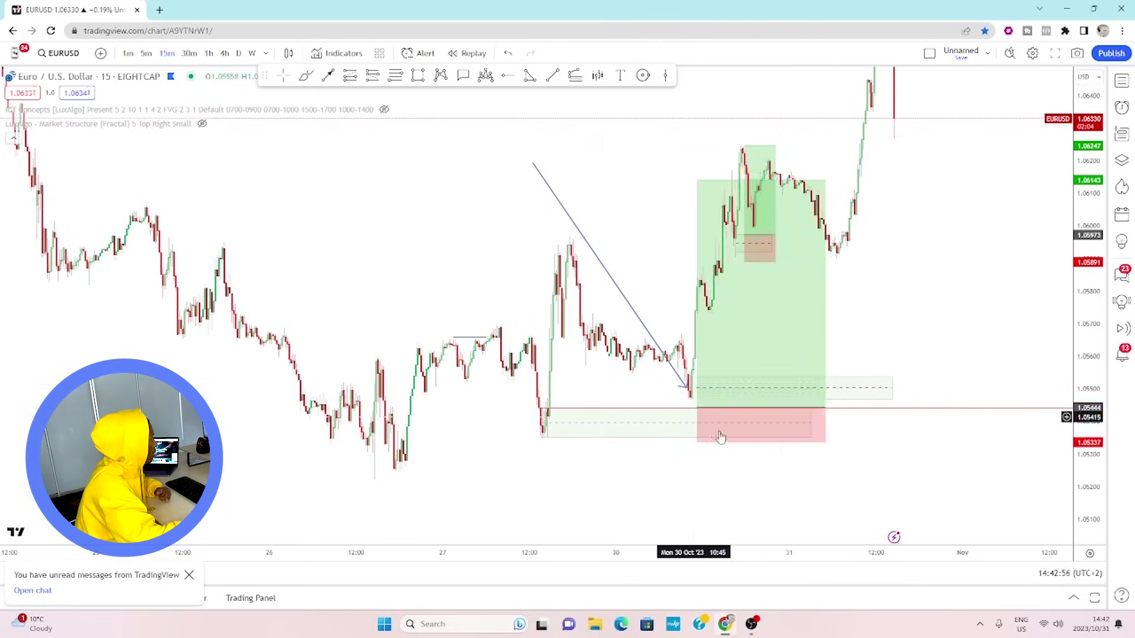
{"action": "left_click", "coordinate": [639, 326]}
{"action": "key", "text": "Delete"}
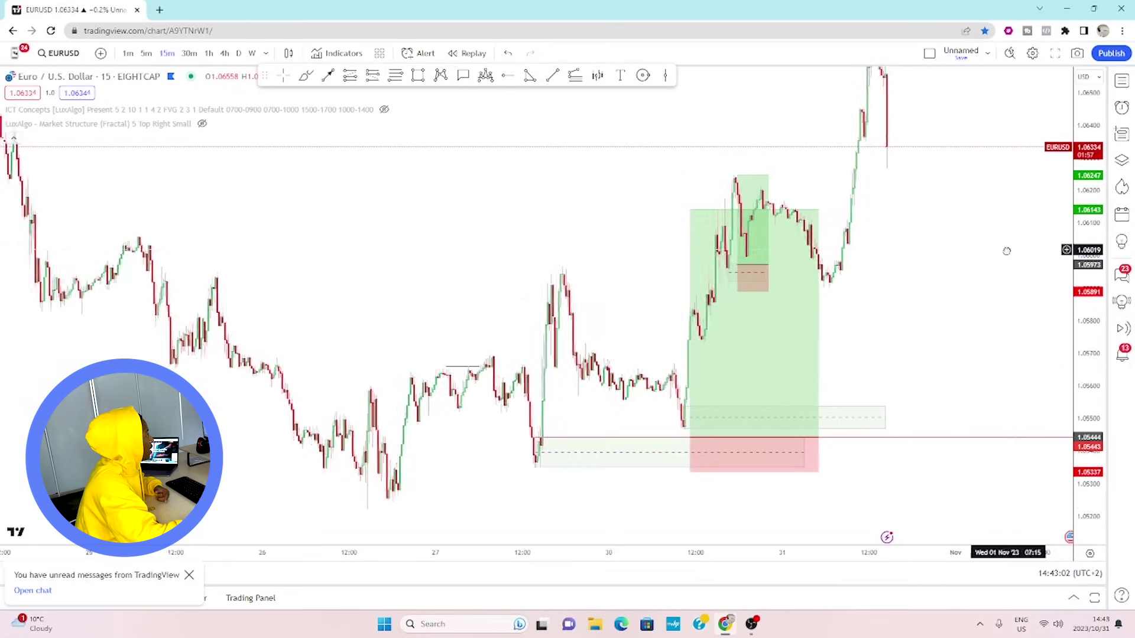
{"action": "left_click", "coordinate": [739, 288]}
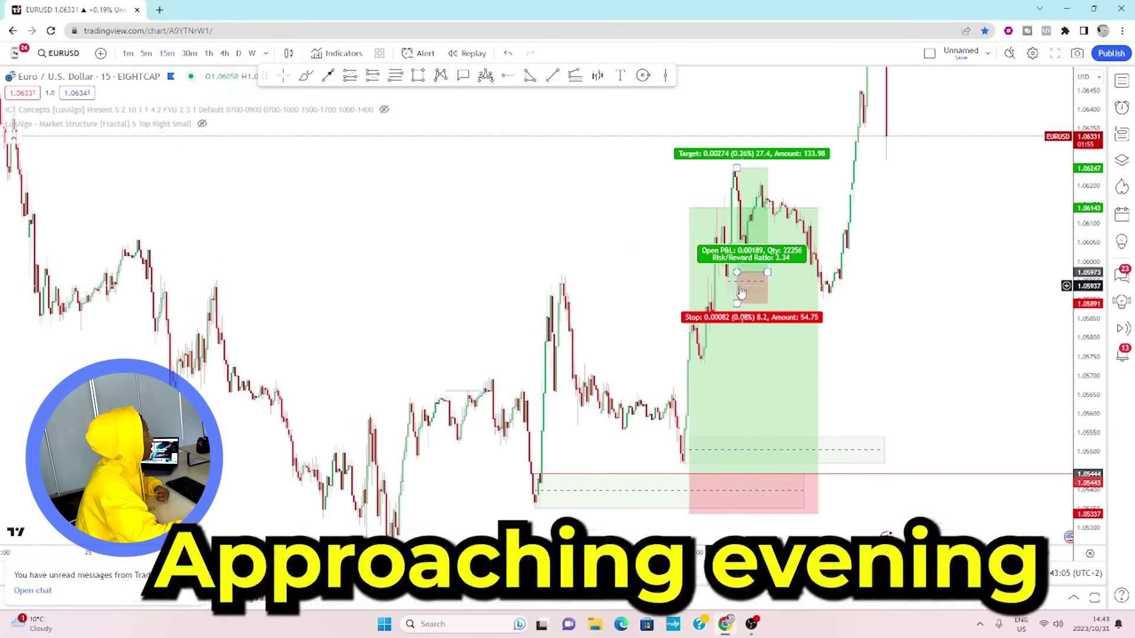
{"action": "left_click", "coordinate": [744, 285]}
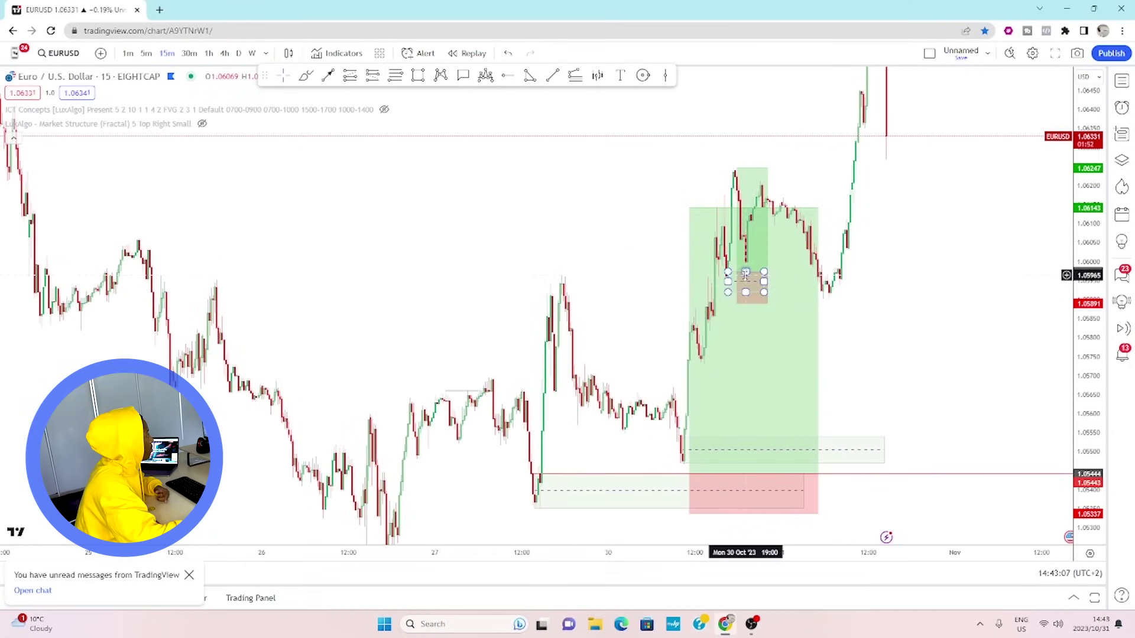
{"action": "left_click", "coordinate": [415, 126]}
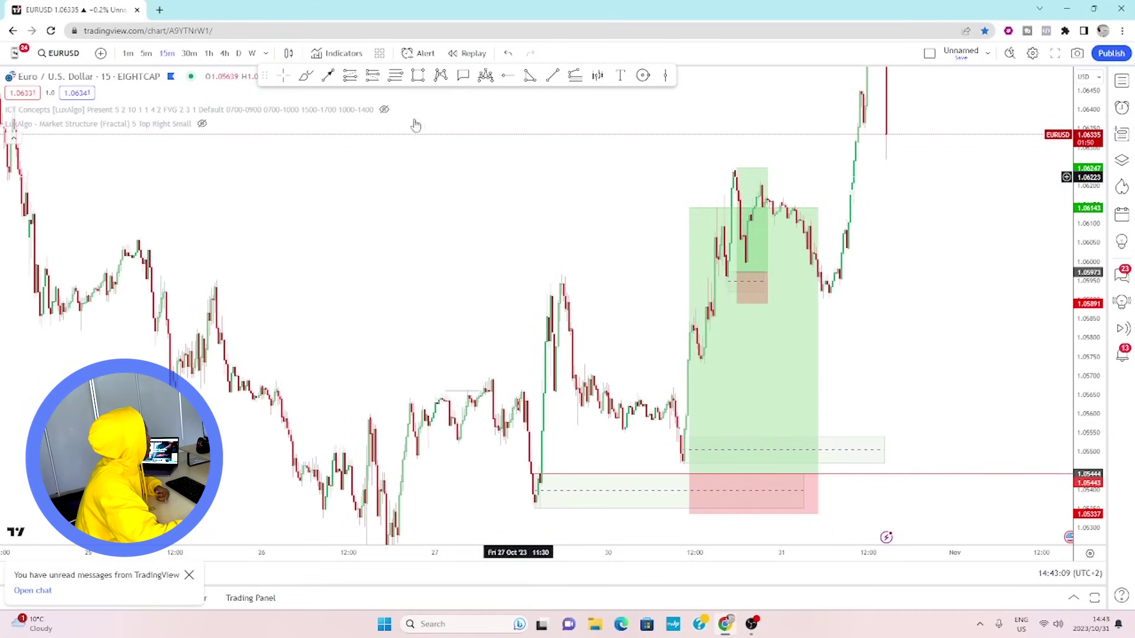
Switch EURUSD to the 5-minute timeframe and delete the larger long position.
{"action": "left_click", "coordinate": [148, 54]}
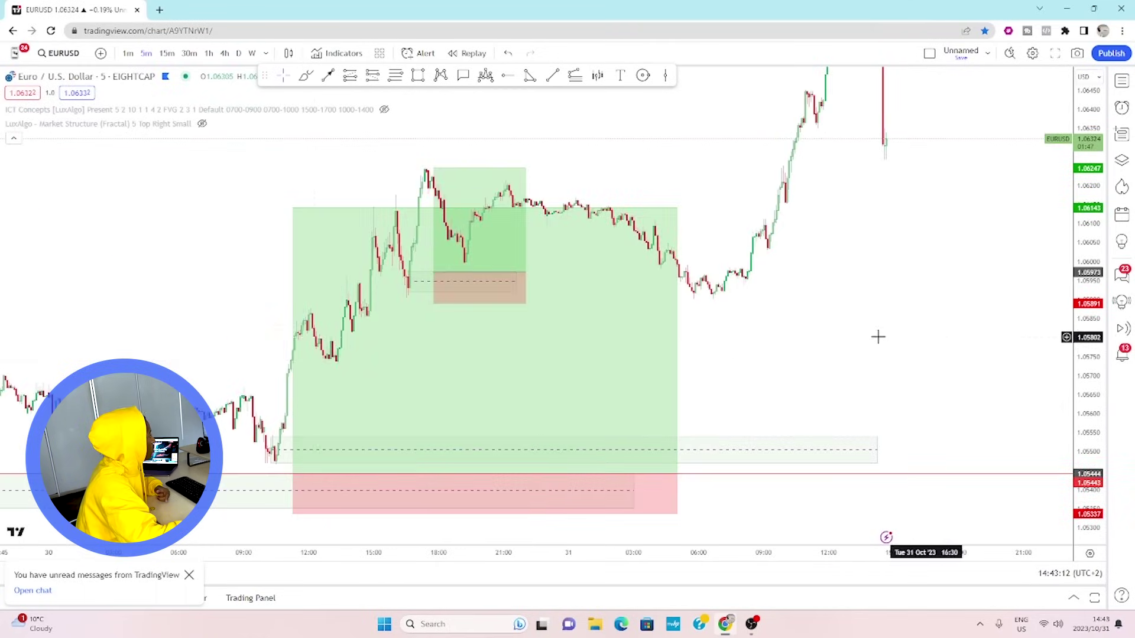
{"action": "scroll", "coordinate": [863, 283], "scroll_direction": "left", "scroll_amount": 5}
{"action": "left_click_drag", "start_coordinate": [846, 235], "coordinate": [884, 274]}
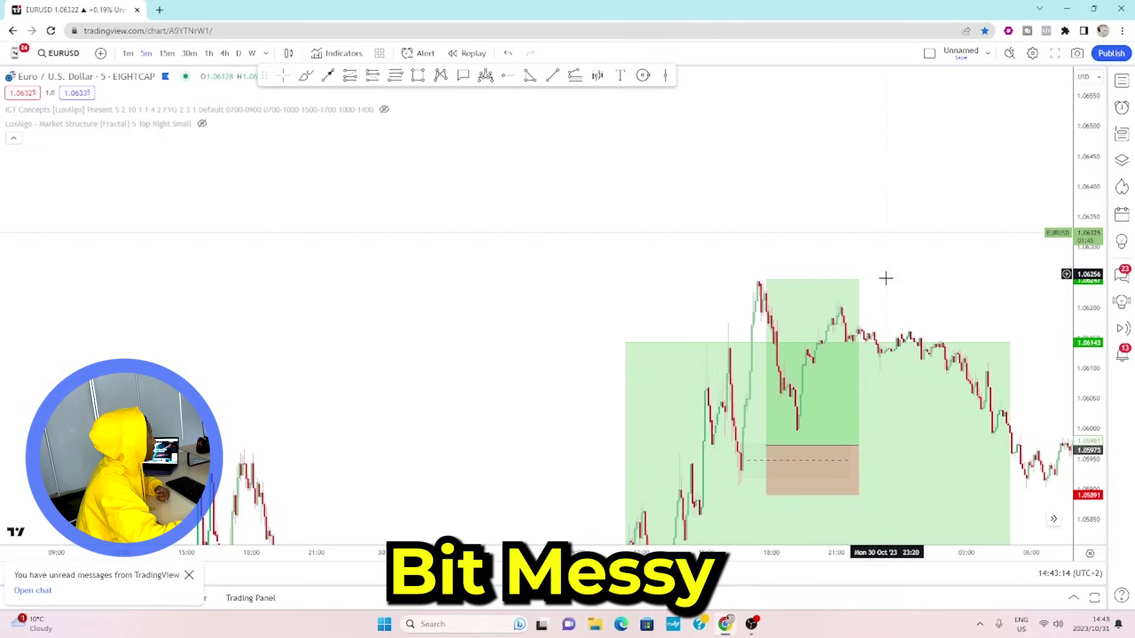
{"action": "left_click", "coordinate": [925, 405]}
{"action": "left_click", "coordinate": [934, 122]}
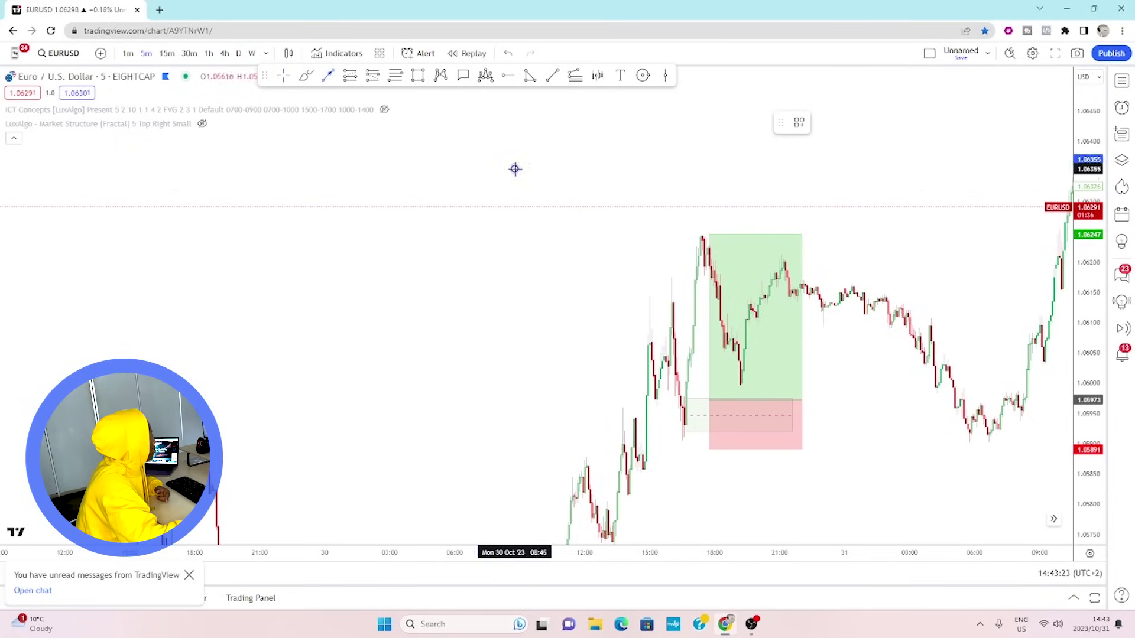
Delete the stray lower and diagonal sketched lines, then extend the remaining long position rightward.
{"action": "left_click", "coordinate": [587, 278]}
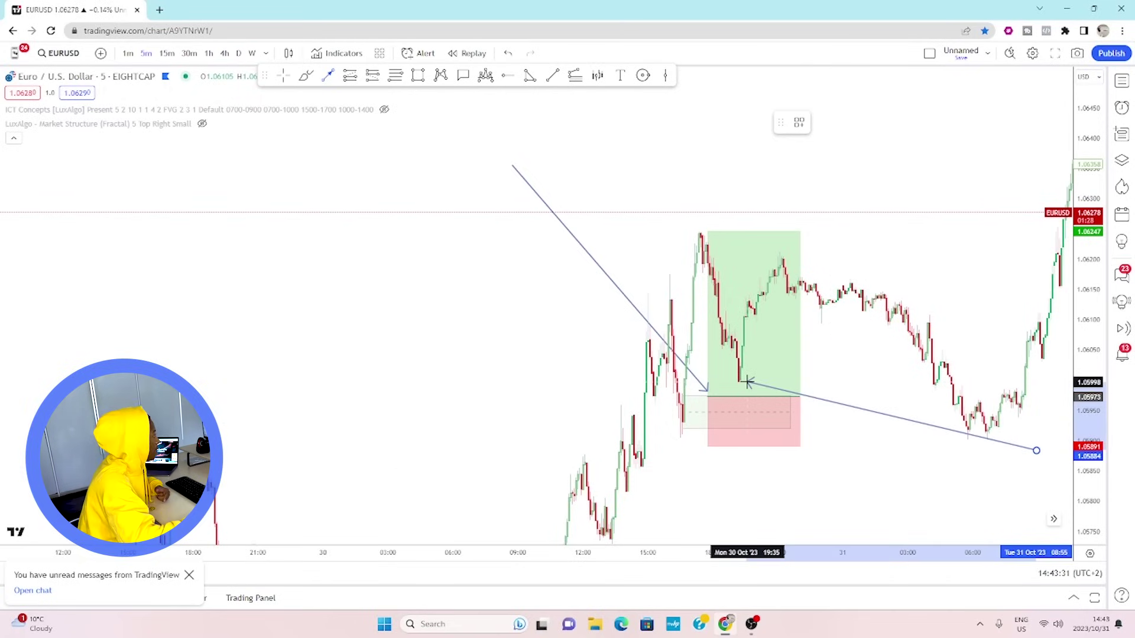
{"action": "left_click", "coordinate": [879, 353]}
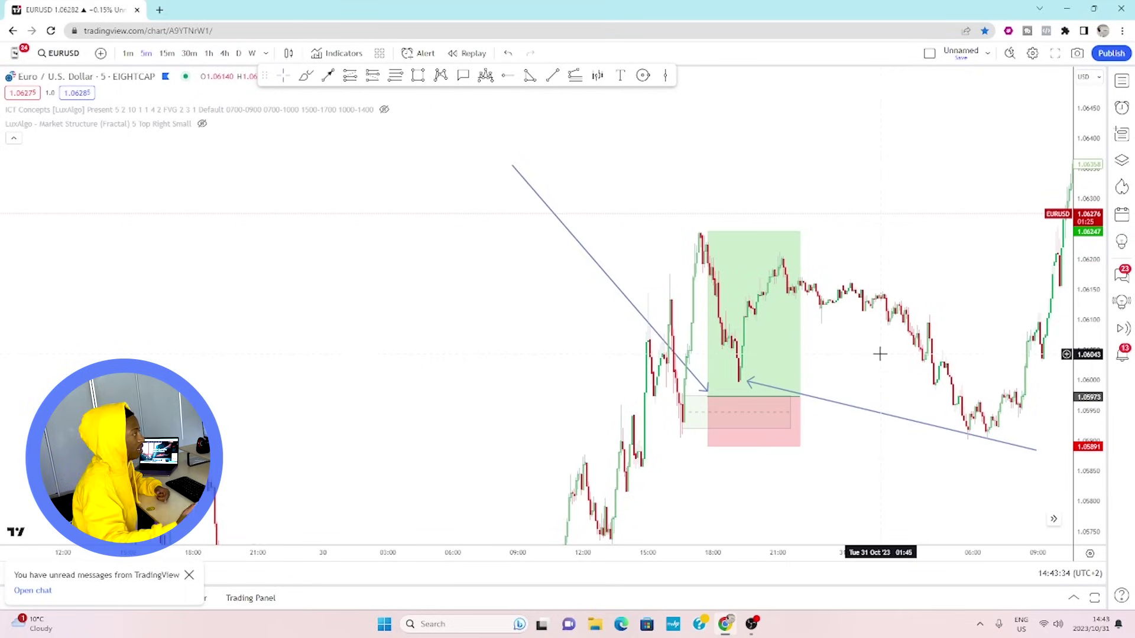
{"action": "left_click", "coordinate": [317, 351]}
{"action": "left_click", "coordinate": [902, 419]}
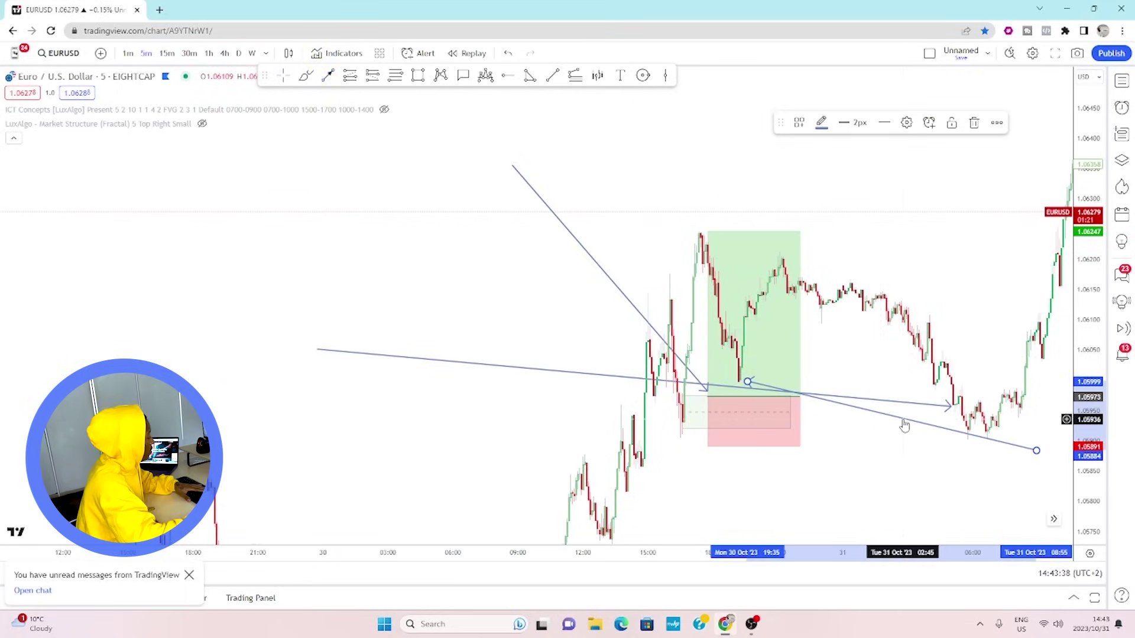
{"action": "key", "text": "Delete"}
{"action": "left_click", "coordinate": [651, 324]}
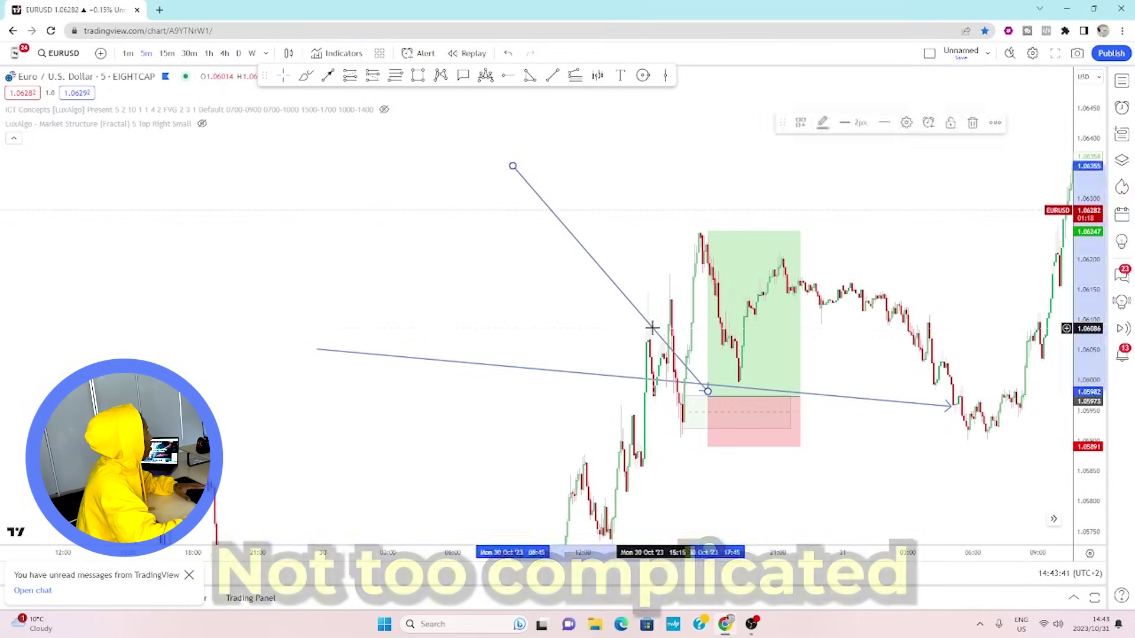
{"action": "key", "text": "Delete"}
{"action": "left_click_drag", "start_coordinate": [849, 339], "coordinate": [719, 339]}
{"action": "left_click_drag", "start_coordinate": [670, 396], "coordinate": [897, 396]}
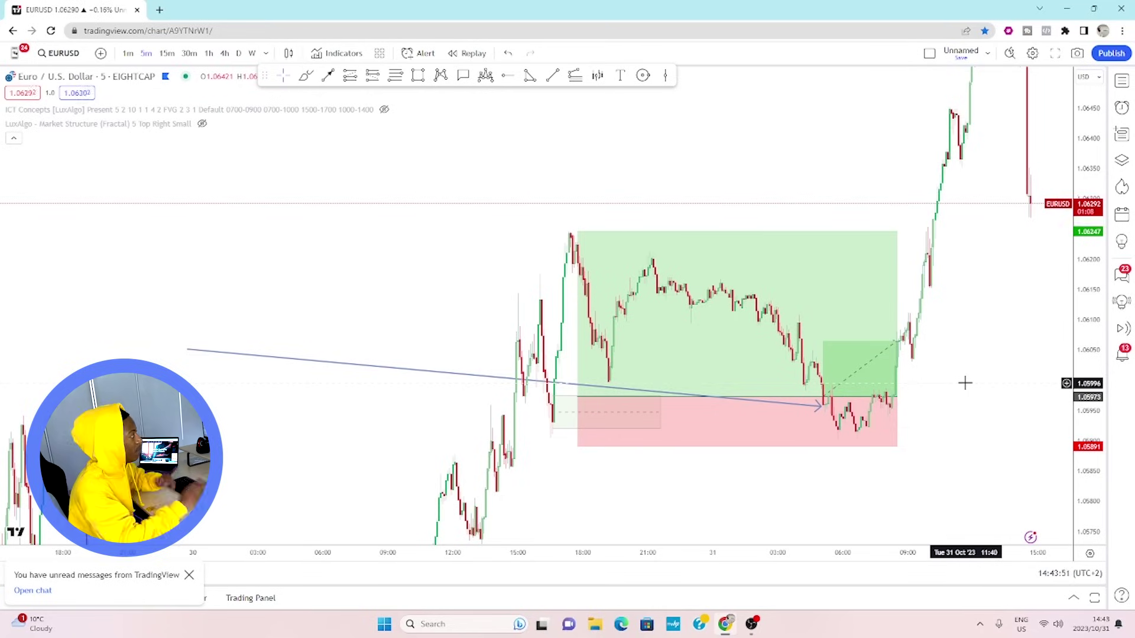
Lengthen the EURUSD long position until its P&L shows Closed at the target.
{"action": "left_click_drag", "start_coordinate": [188, 349], "coordinate": [245, 365]}
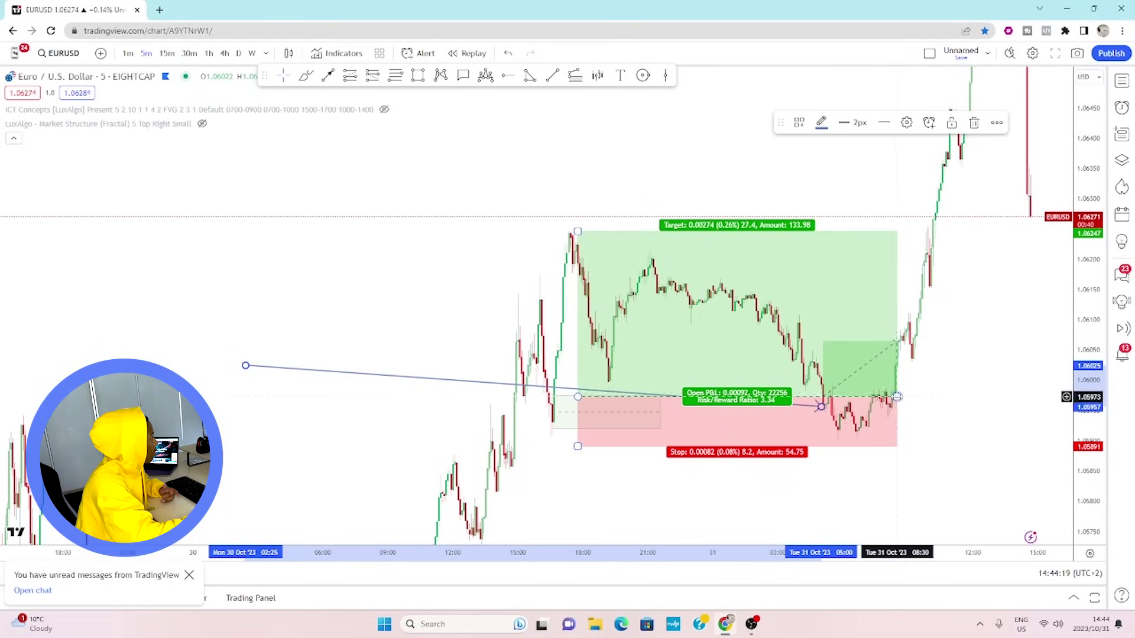
{"action": "left_click_drag", "start_coordinate": [889, 400], "coordinate": [931, 297]}
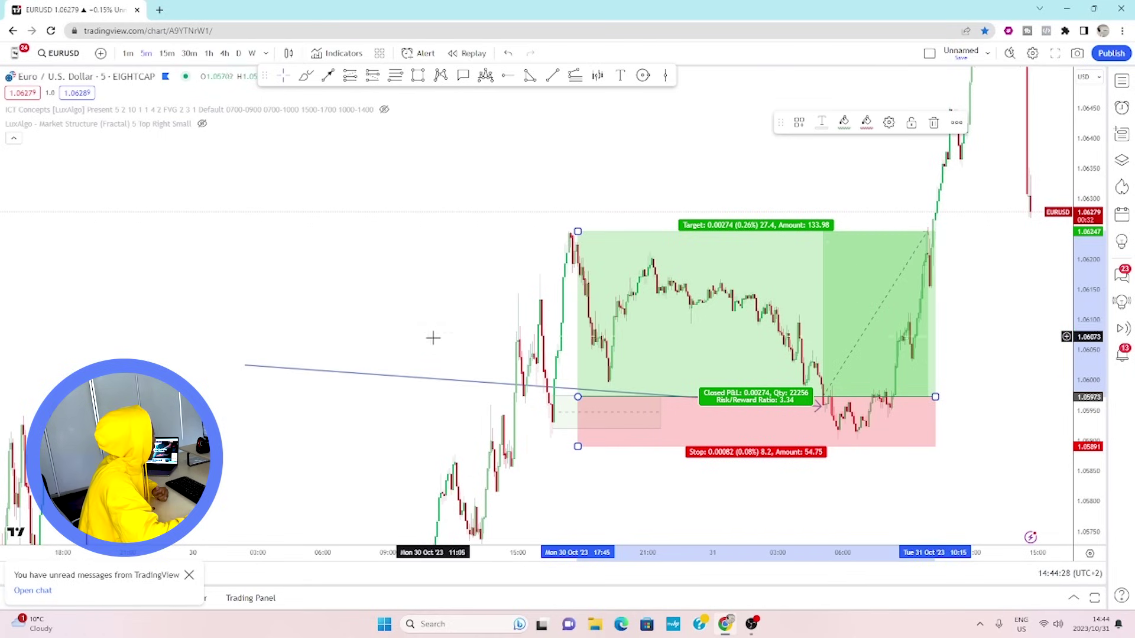
{"action": "left_click", "coordinate": [434, 376]}
Delete the sketched arrow line, review the position's results, and switch to US100 from the watchlist.
{"action": "key", "text": "Delete"}
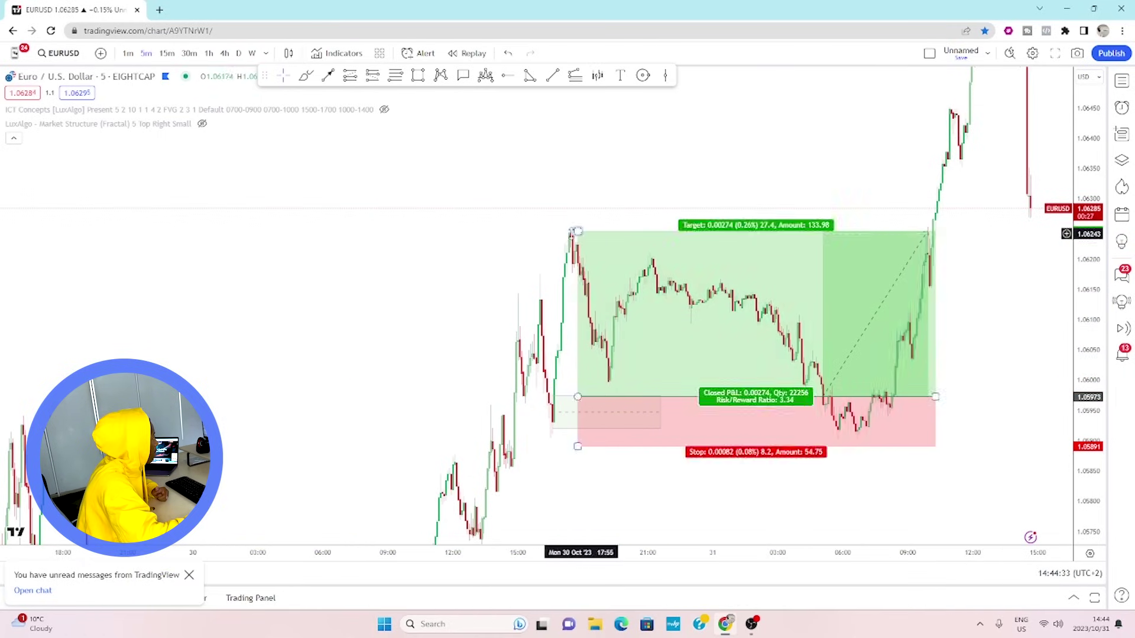
{"action": "left_click", "coordinate": [600, 247]}
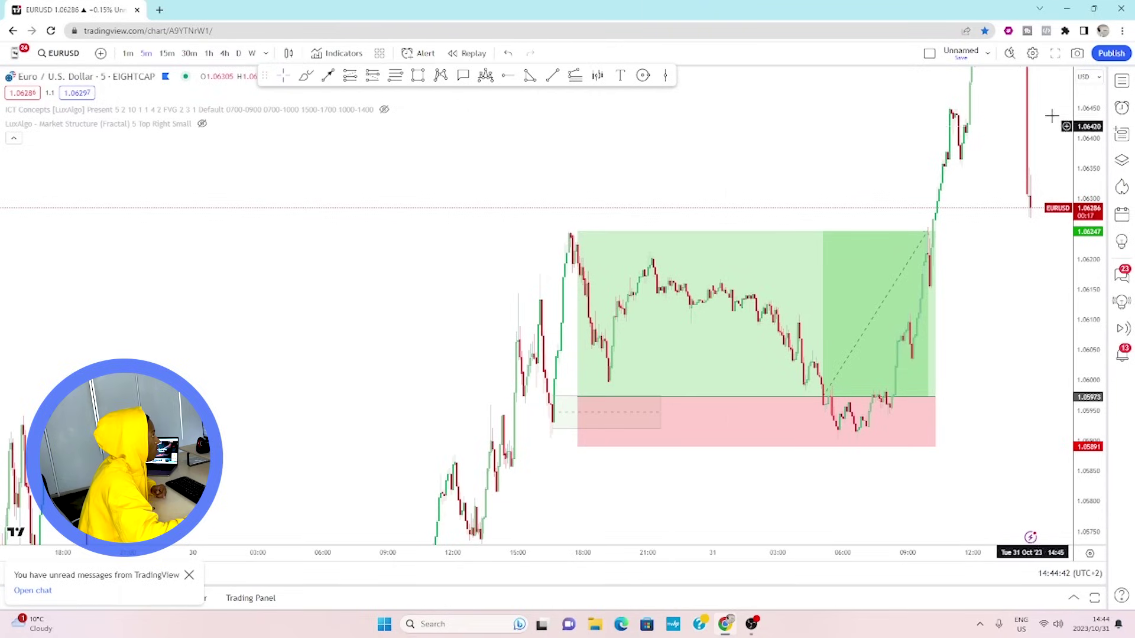
{"action": "left_click", "coordinate": [1121, 81]}
{"action": "left_click", "coordinate": [948, 160]}
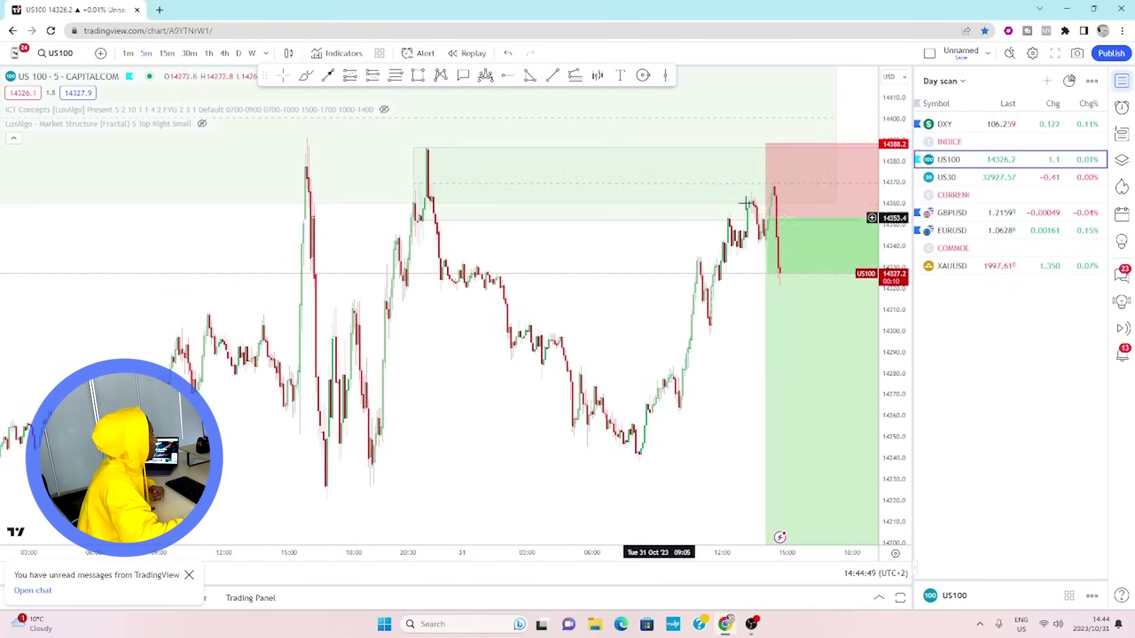
Open Discord and highlight the USTEC signal's 14353.3 sell price and 1:8.28% risk-reward.
{"action": "left_click", "coordinate": [1094, 8]}
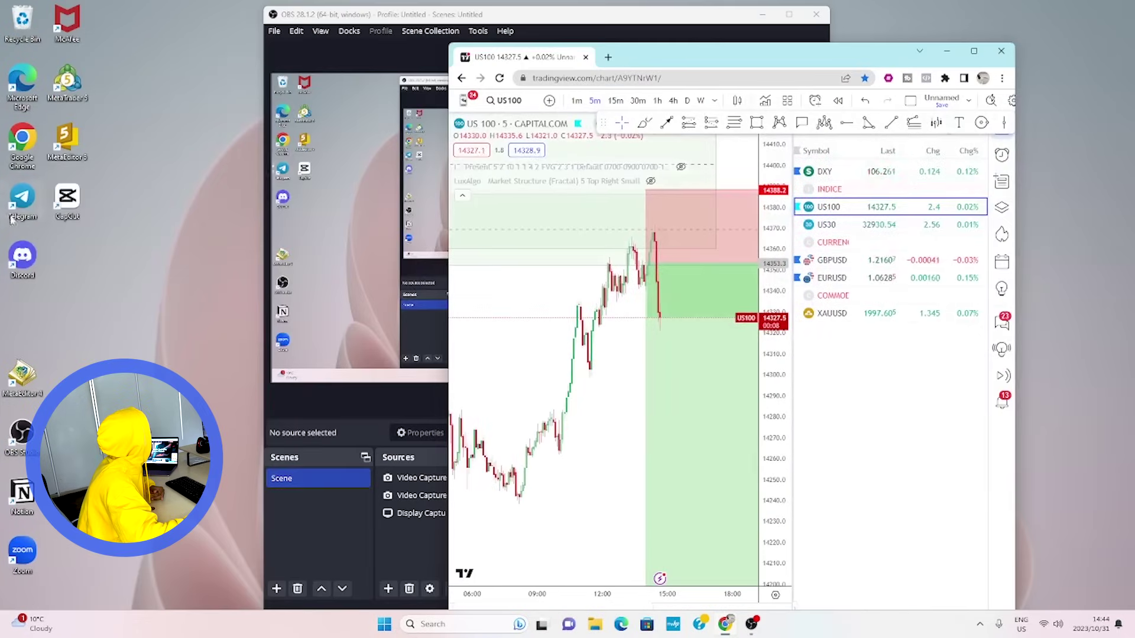
{"action": "double_click", "coordinate": [24, 255]}
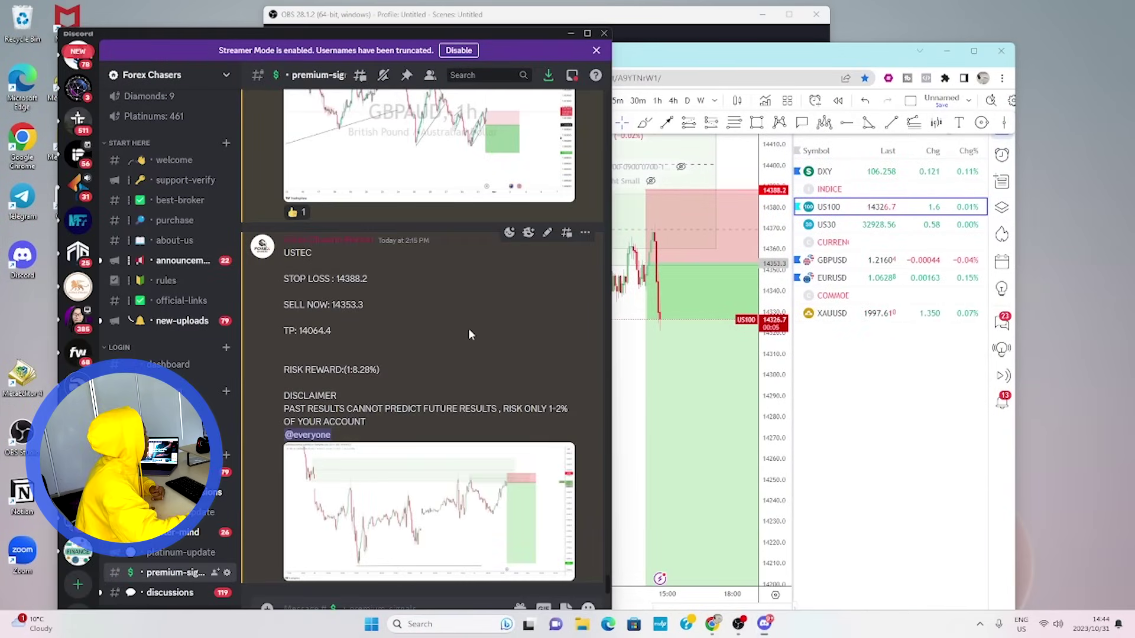
{"action": "left_click_drag", "start_coordinate": [283, 253], "coordinate": [346, 249]}
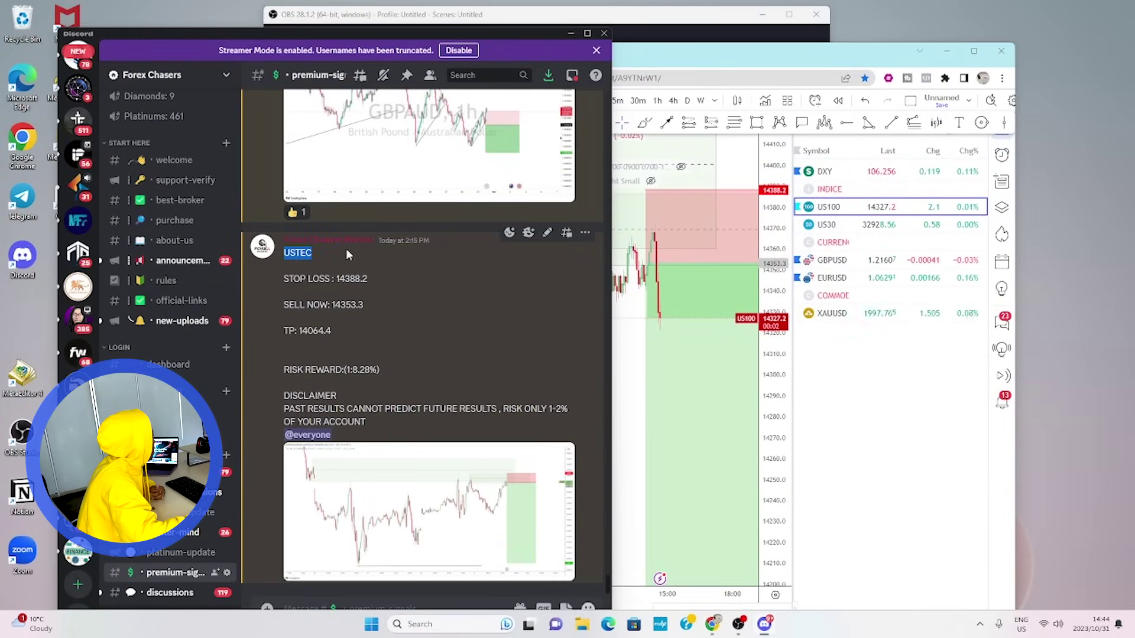
{"action": "double_click", "coordinate": [346, 304]}
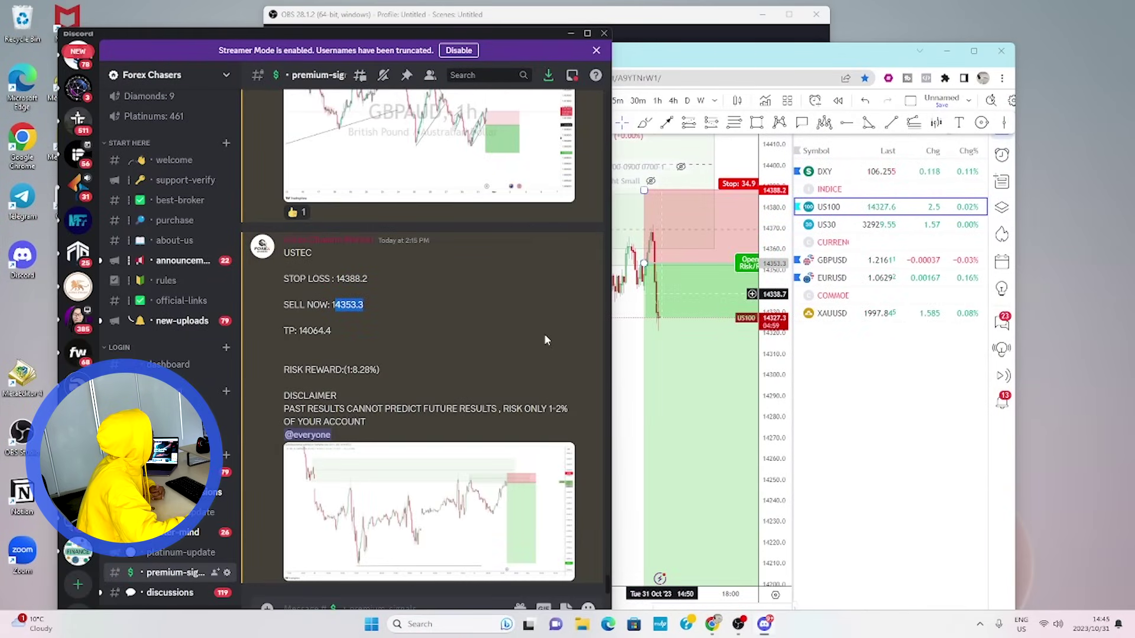
{"action": "left_click_drag", "start_coordinate": [345, 369], "coordinate": [380, 370]}
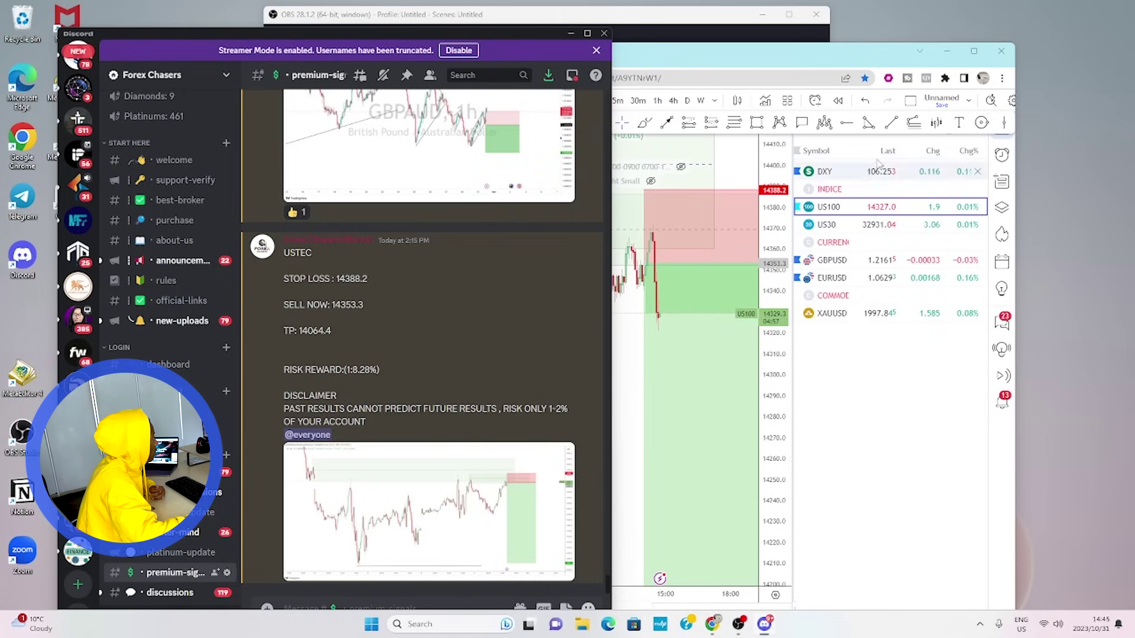
Close TradingView's watchlist, view the signal's enlarged chart image, then close the Discord window.
{"action": "left_click", "coordinate": [1003, 140]}
{"action": "left_click", "coordinate": [1003, 140]}
{"action": "left_click", "coordinate": [343, 358]}
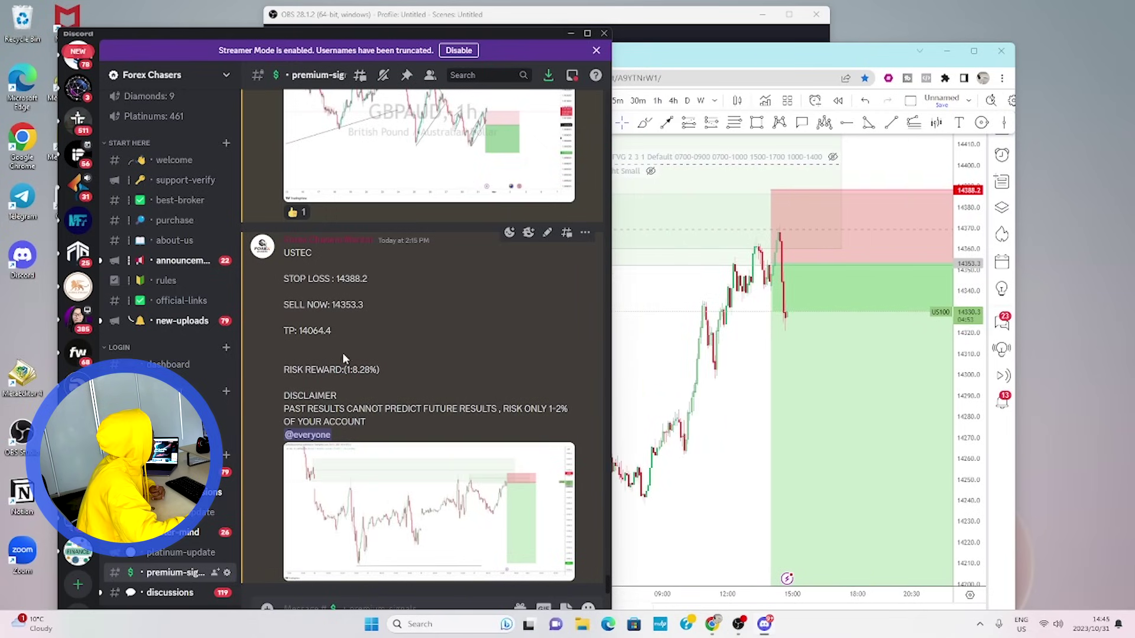
{"action": "left_click", "coordinate": [499, 567]}
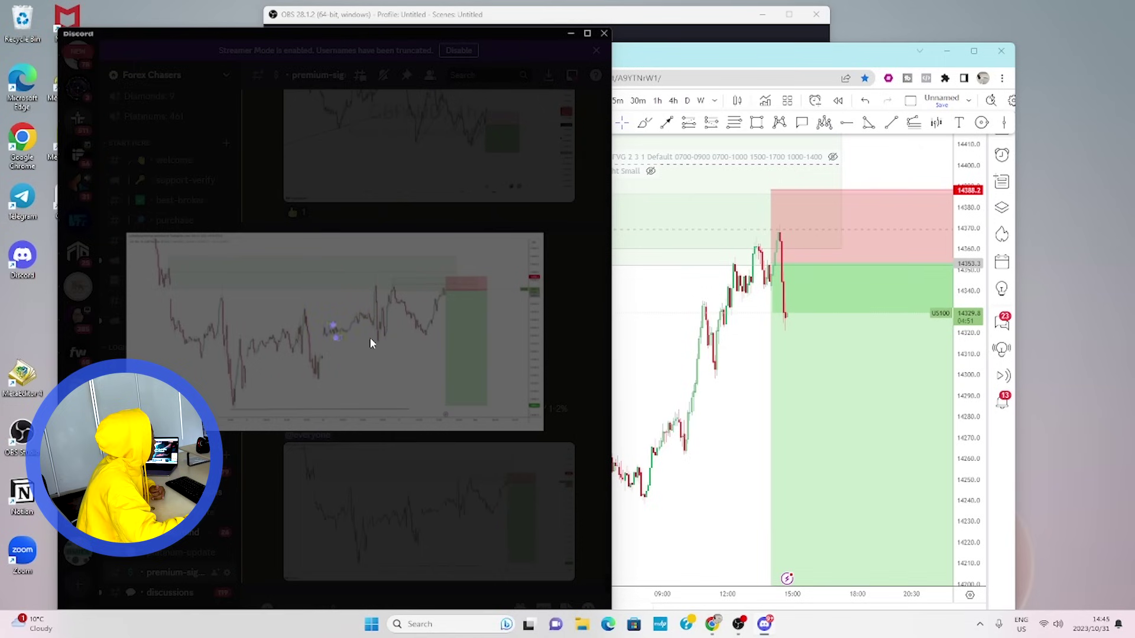
{"action": "mouse_move", "coordinate": [789, 324]}
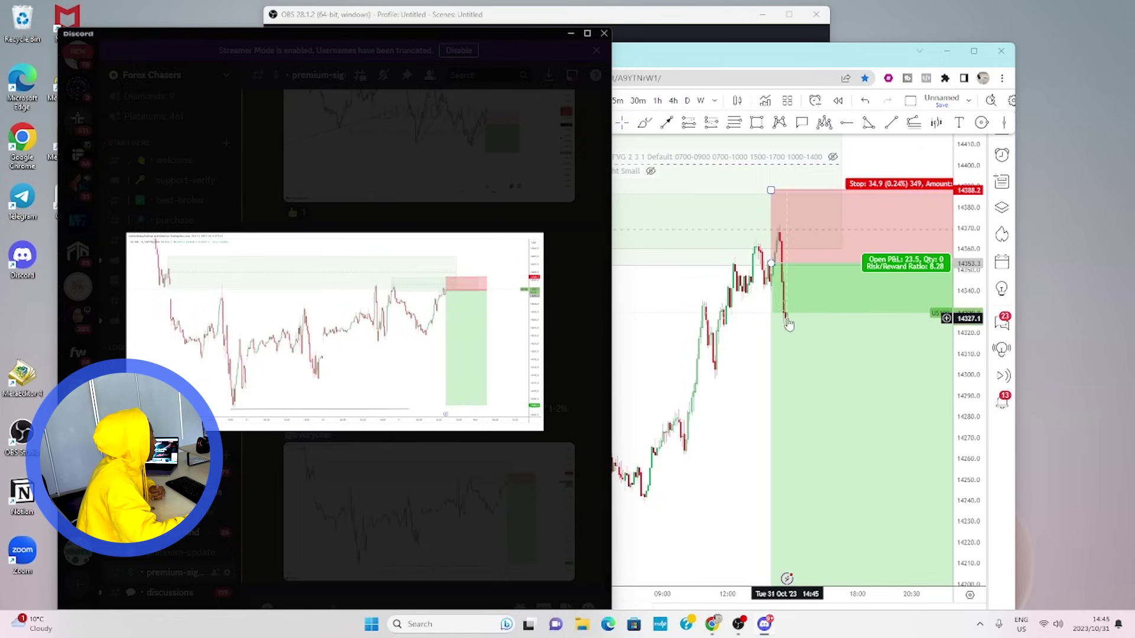
{"action": "left_click", "coordinate": [603, 34]}
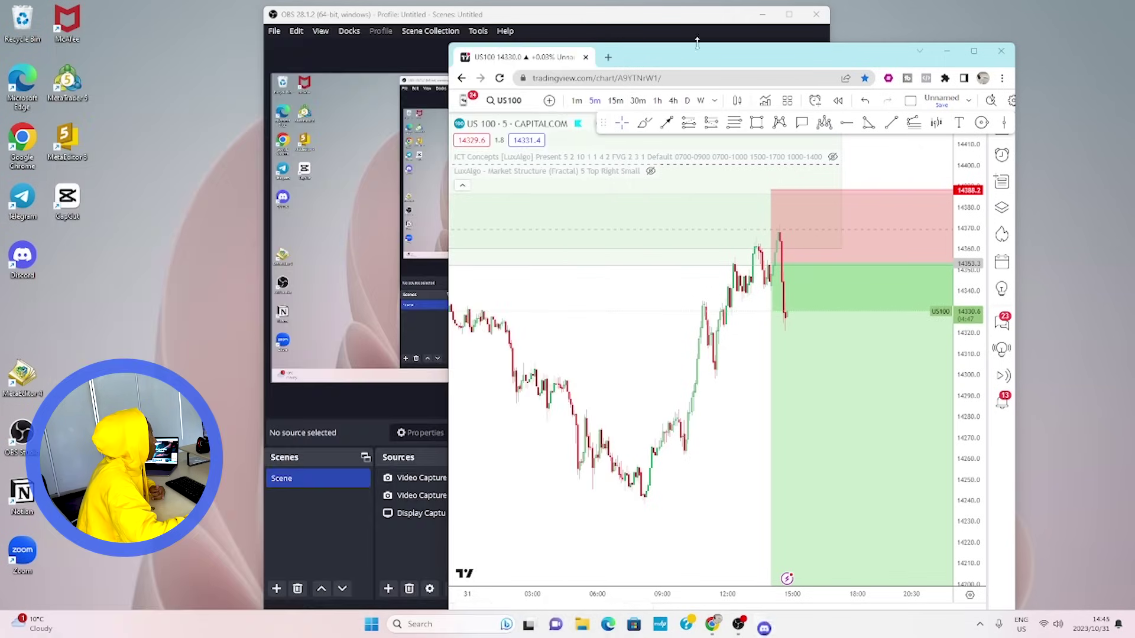
Maximize the browser window holding the US100 5-minute chart.
{"action": "left_click", "coordinate": [974, 50]}
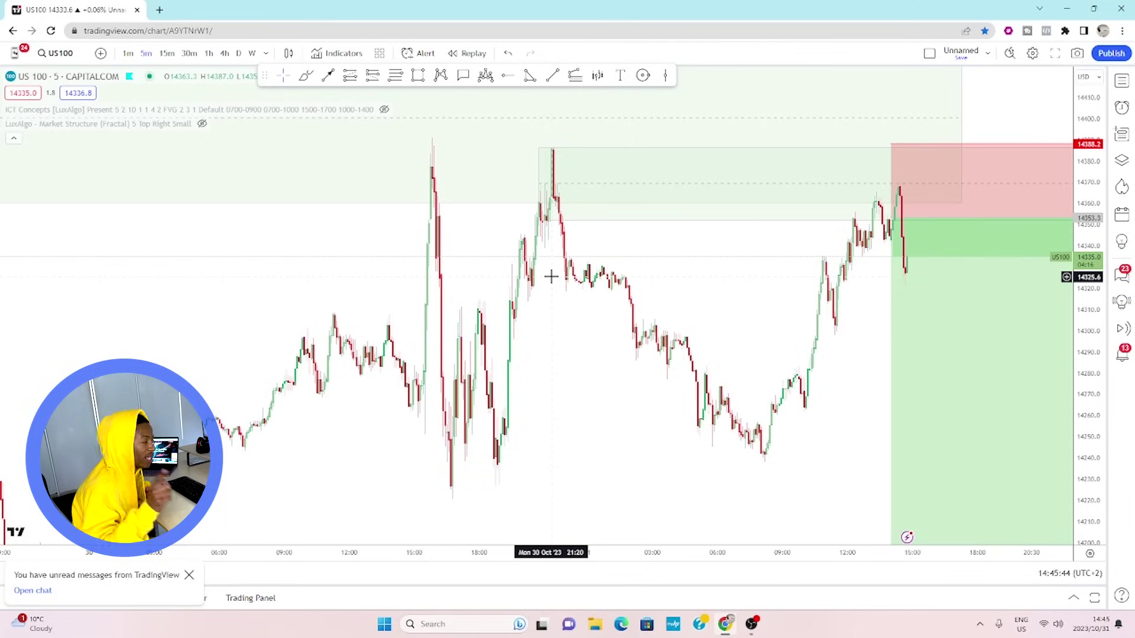
Switch US100 to 15-minute candles and draw an arrow down onto the 30 Oct wick top.
{"action": "left_click", "coordinate": [167, 54]}
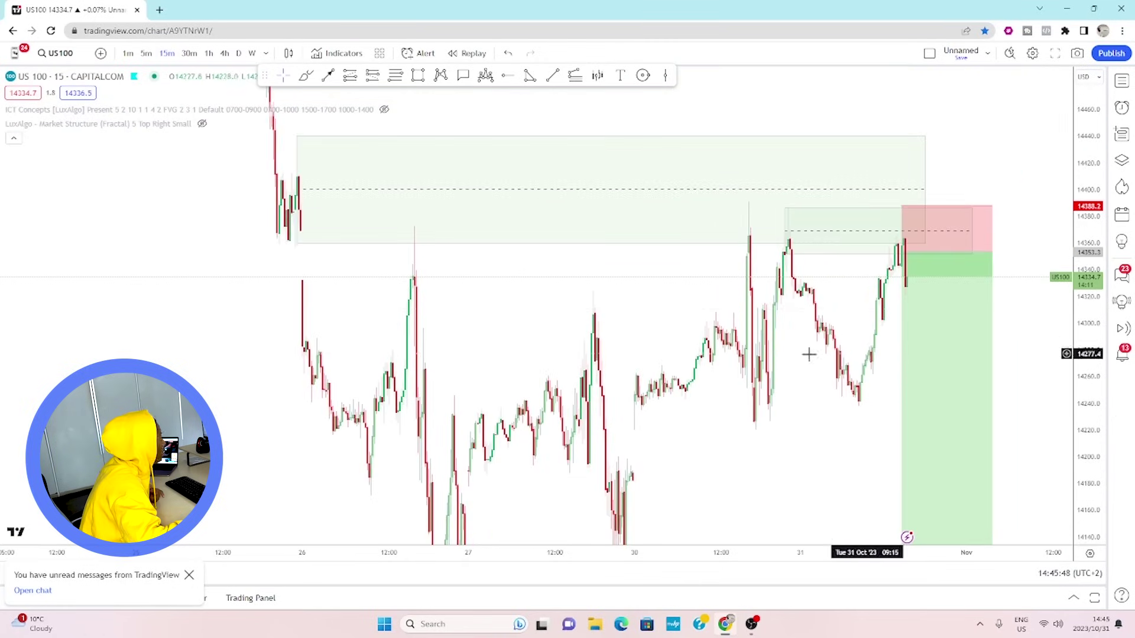
{"action": "left_click_drag", "start_coordinate": [809, 355], "coordinate": [685, 306]}
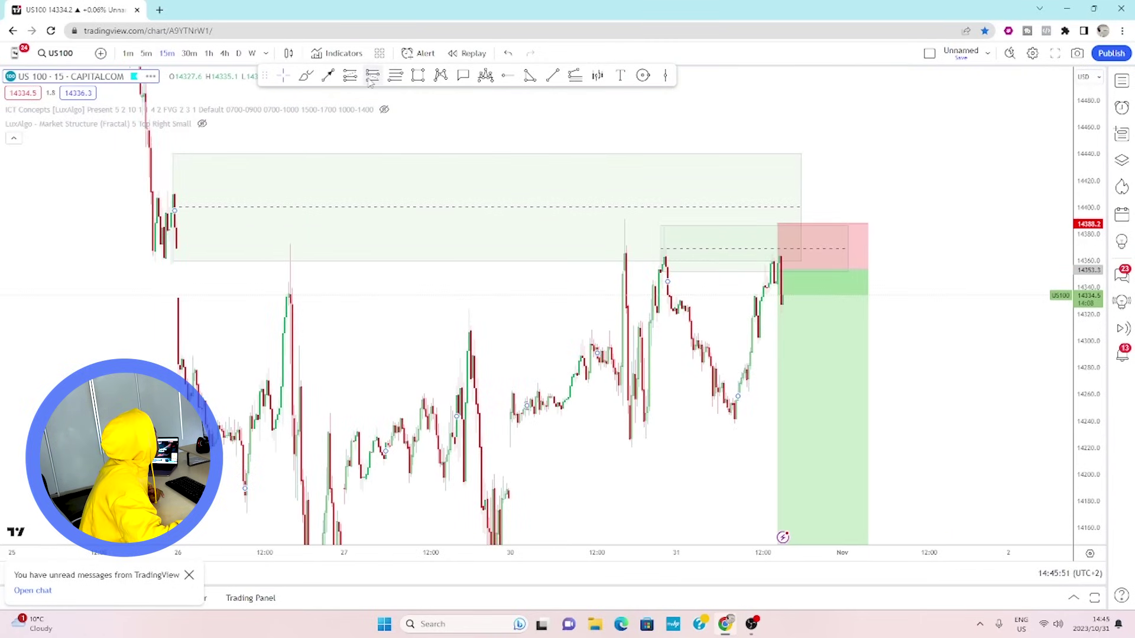
{"action": "left_click", "coordinate": [328, 75]}
{"action": "left_click", "coordinate": [592, 160]}
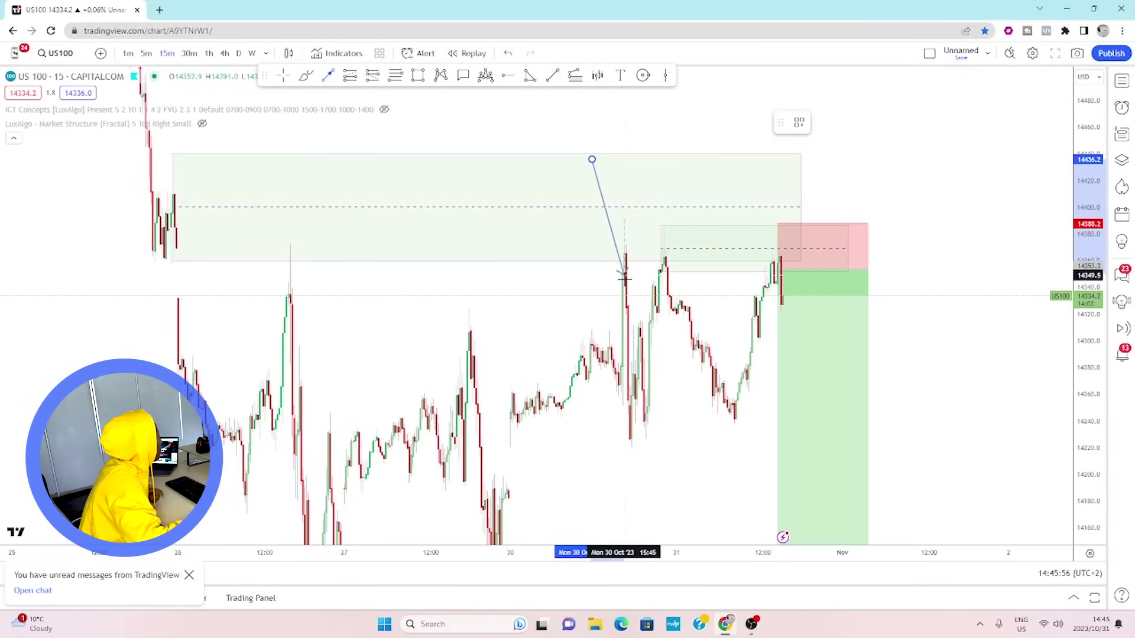
{"action": "left_click", "coordinate": [627, 255]}
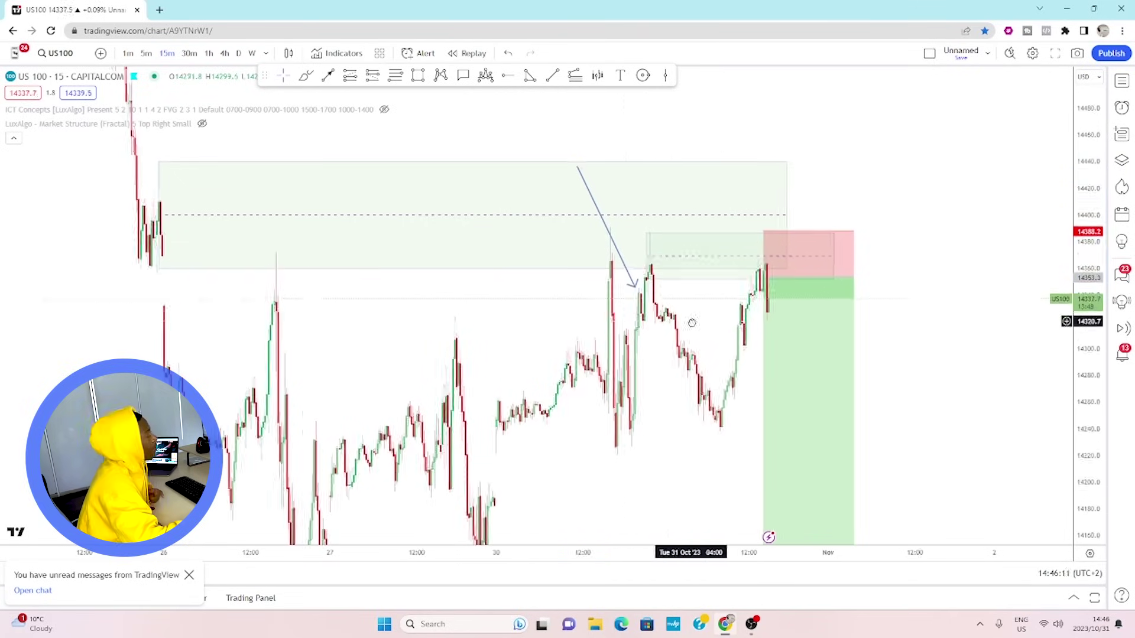
Reposition the arrow's tip onto the later high.
{"action": "left_click_drag", "start_coordinate": [692, 323], "coordinate": [694, 321]}
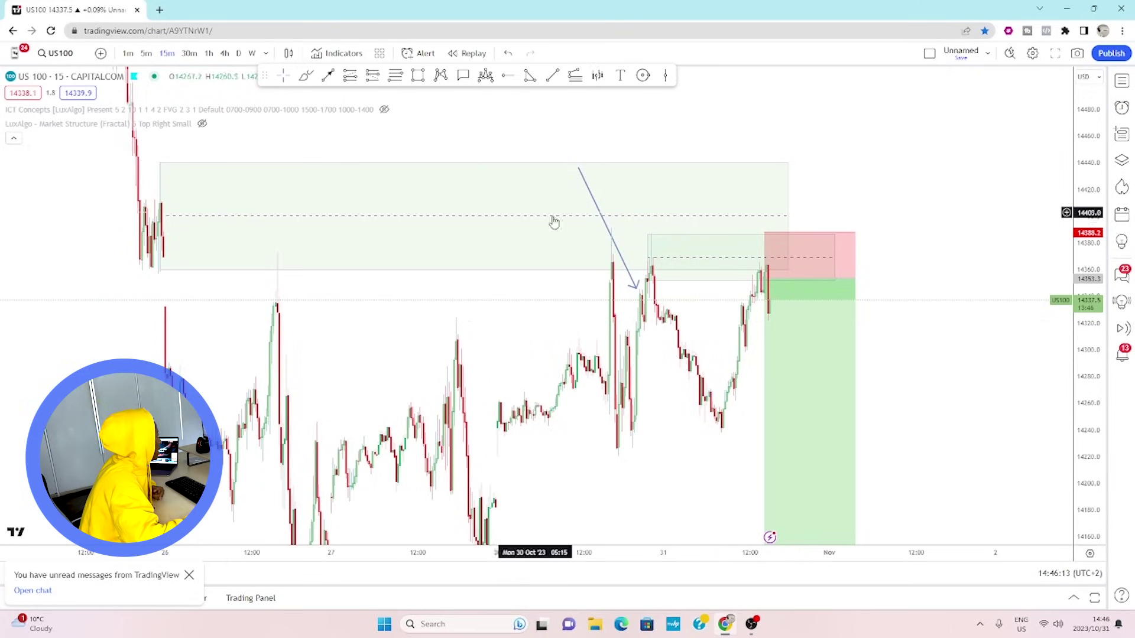
{"action": "left_click_drag", "start_coordinate": [635, 288], "coordinate": [607, 254]}
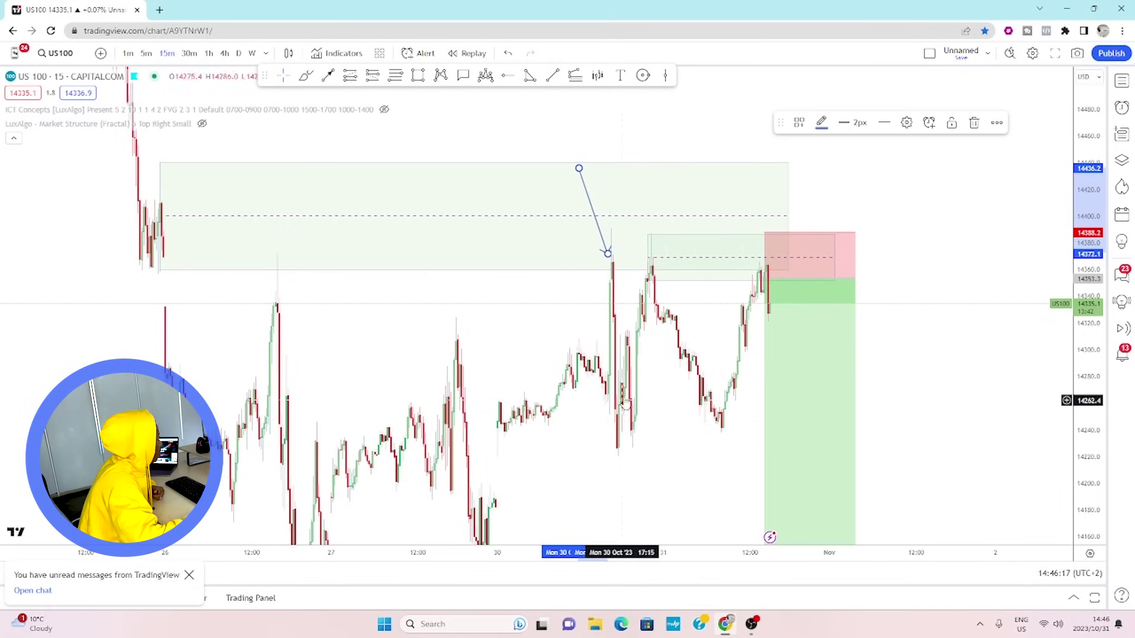
{"action": "left_click_drag", "start_coordinate": [607, 254], "coordinate": [644, 252]}
{"action": "left_click", "coordinate": [656, 334]}
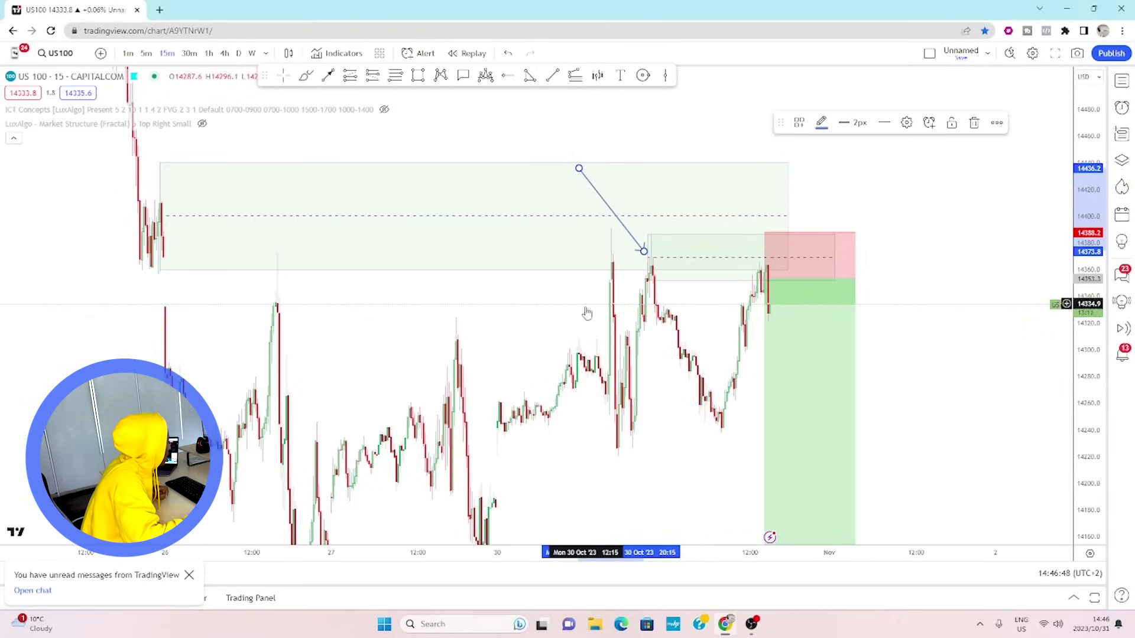
Recentre and rezoom the chart, then move the blue arrow's tip further right.
{"action": "left_click_drag", "start_coordinate": [579, 316], "coordinate": [542, 280]}
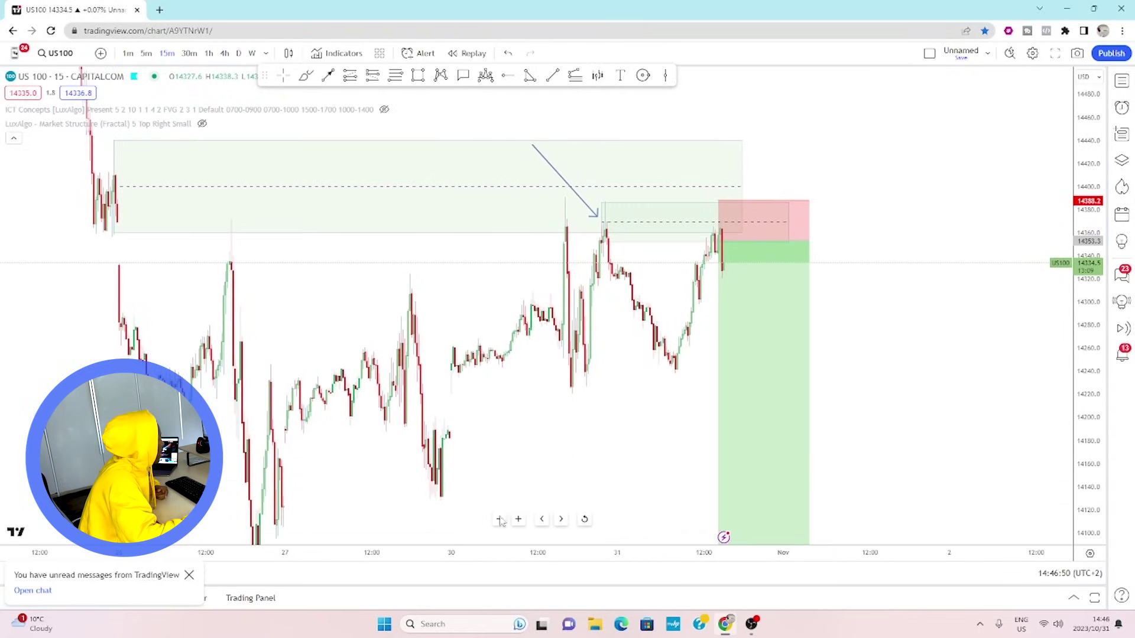
{"action": "left_click", "coordinate": [521, 520]}
{"action": "left_click", "coordinate": [536, 520]}
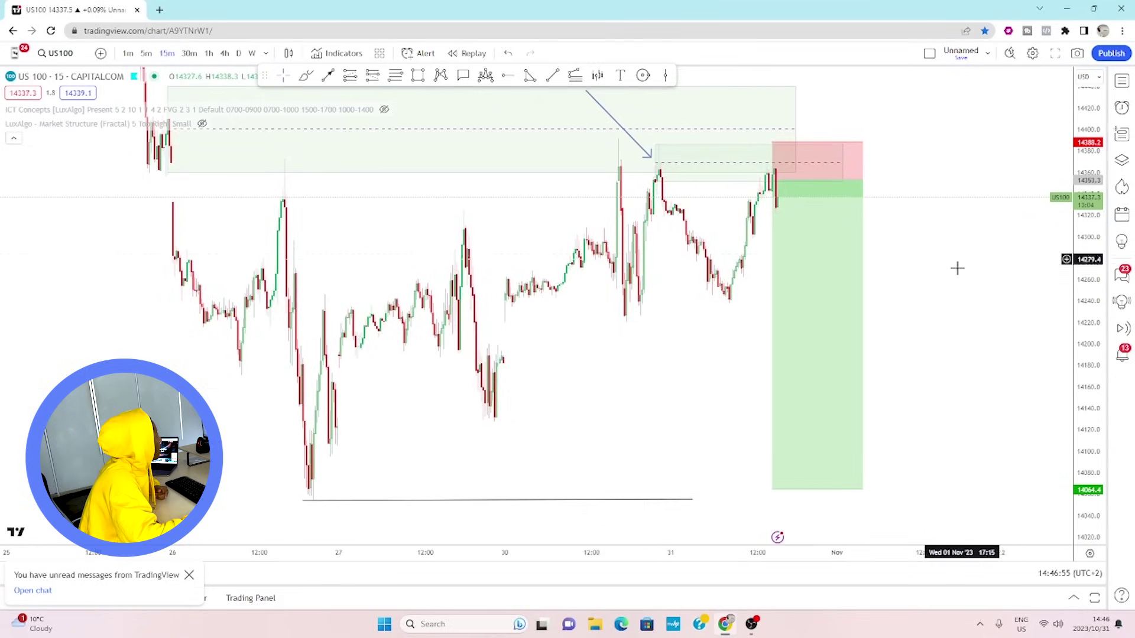
{"action": "left_click", "coordinate": [631, 206]}
{"action": "left_click_drag", "start_coordinate": [631, 206], "coordinate": [683, 216]}
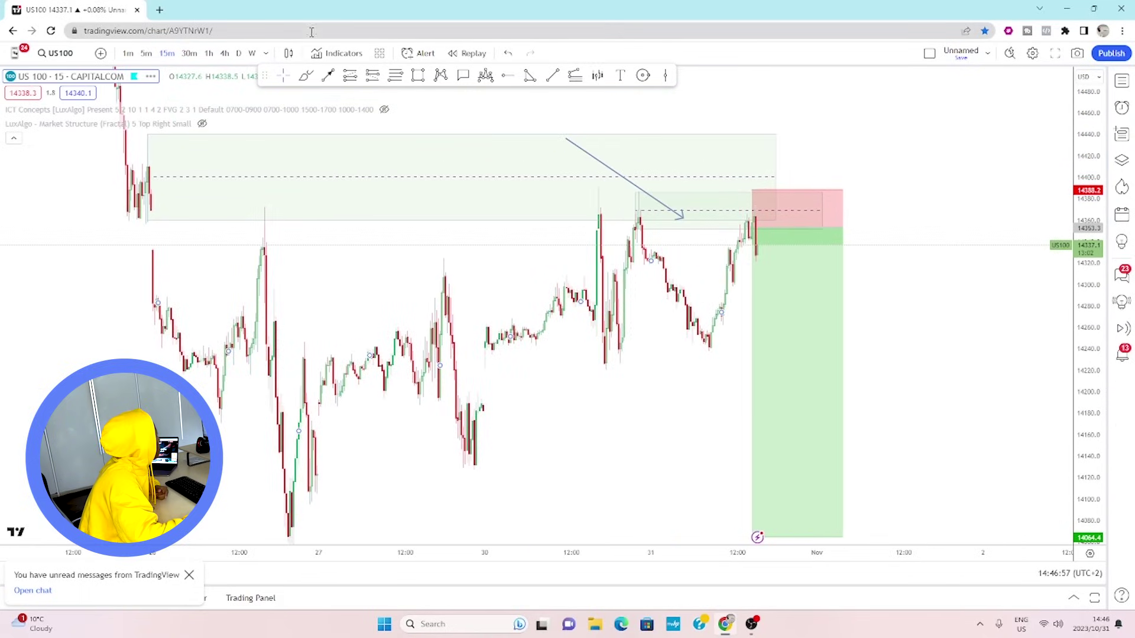
Brush-circle the recent dip, 30 Oct high and low candle, and mark the low with a line.
{"action": "left_click", "coordinate": [306, 75]}
{"action": "left_click_drag", "start_coordinate": [666, 293], "coordinate": [695, 307]}
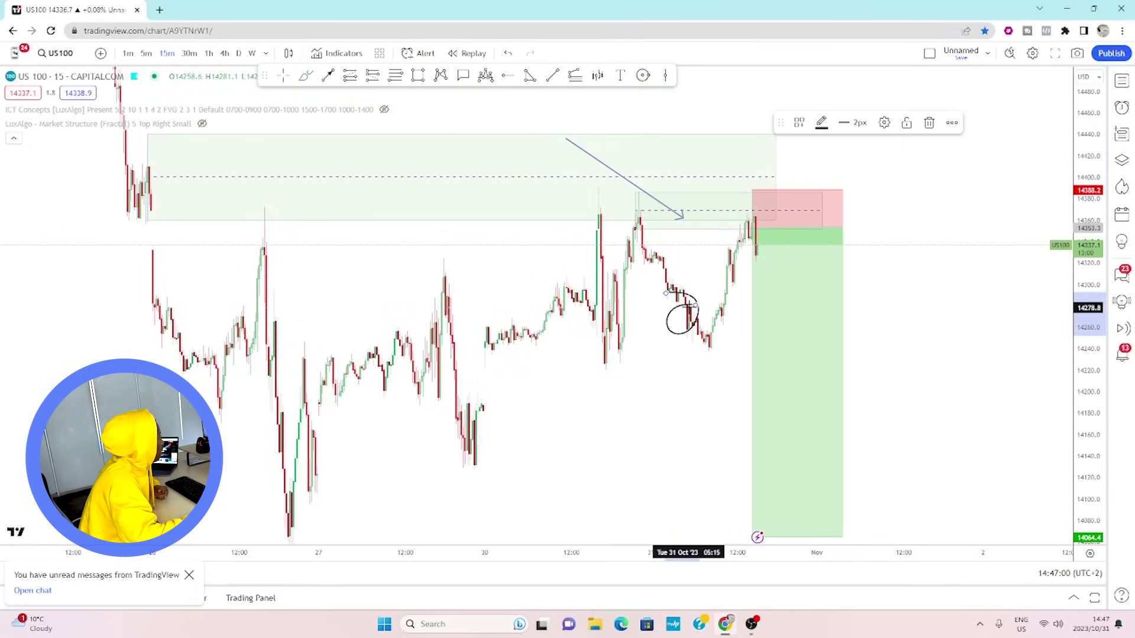
{"action": "left_click_drag", "start_coordinate": [610, 369], "coordinate": [700, 371]}
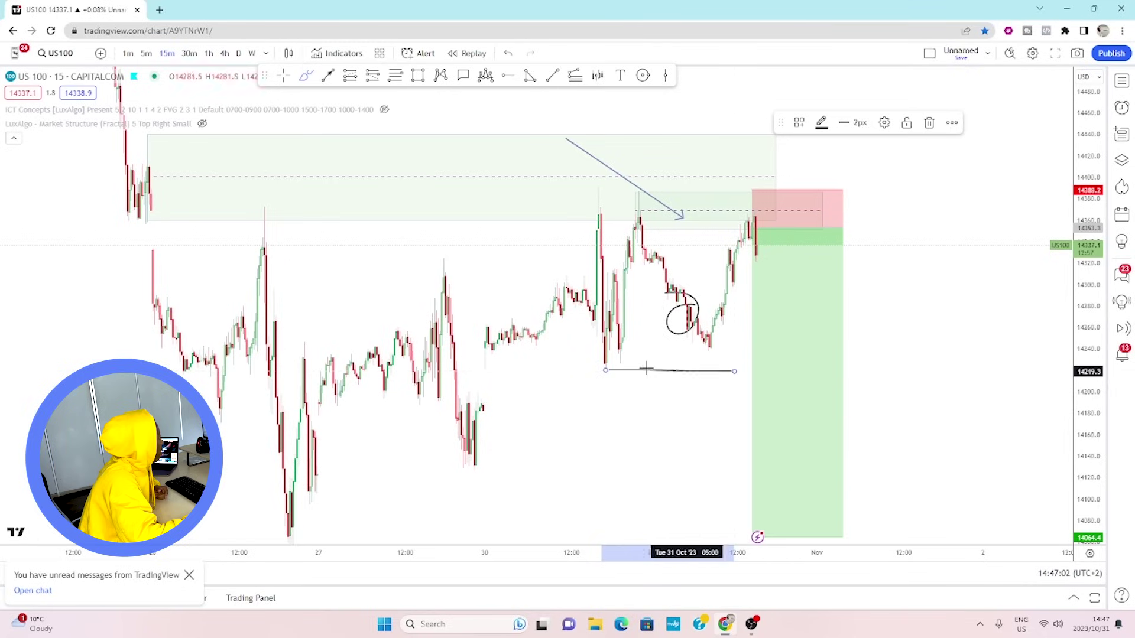
{"action": "left_click_drag", "start_coordinate": [584, 180], "coordinate": [592, 176]}
{"action": "left_click_drag", "start_coordinate": [606, 359], "coordinate": [600, 353]}
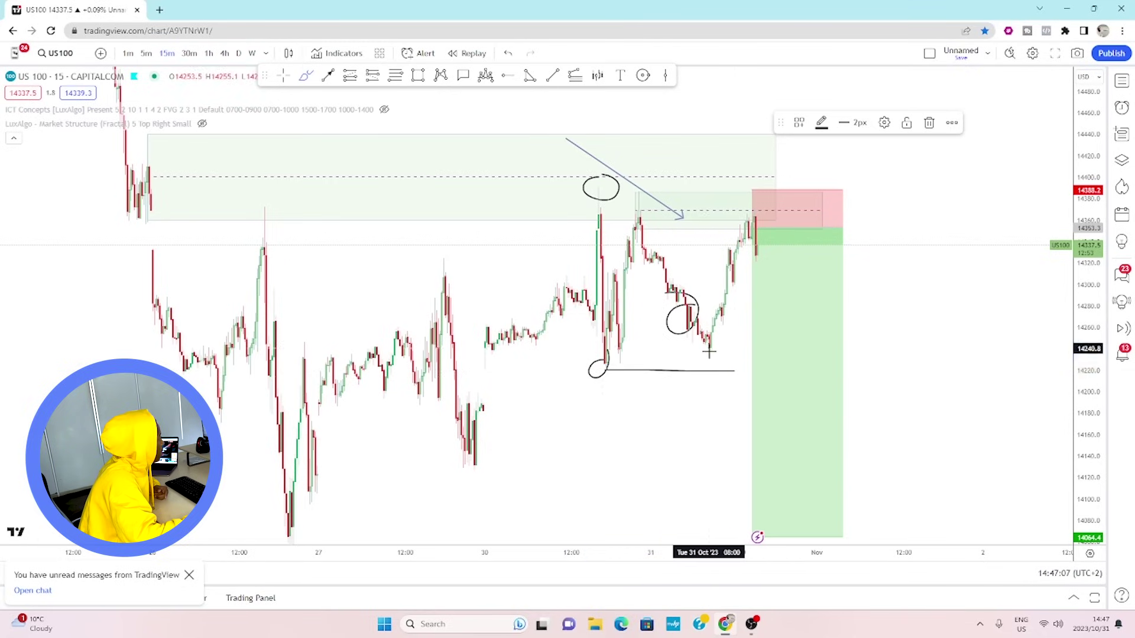
{"action": "left_click_drag", "start_coordinate": [710, 350], "coordinate": [732, 390]}
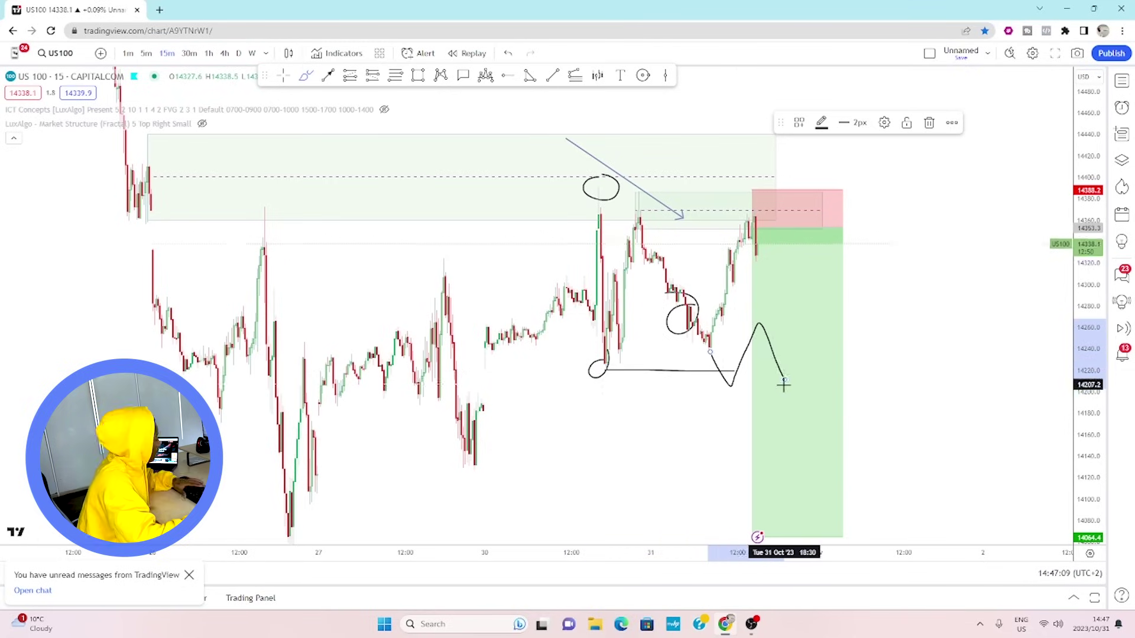
{"action": "key", "text": "ctrl+z"}
Trace the drop and rebound stroke, circle the second high, and delete the extra ellipses.
{"action": "mouse_move", "coordinate": [644, 233]}
{"action": "left_mouse_down"}
{"action": "mouse_move", "coordinate": [705, 351]}
{"action": "mouse_move", "coordinate": [711, 321]}
{"action": "left_mouse_up"}
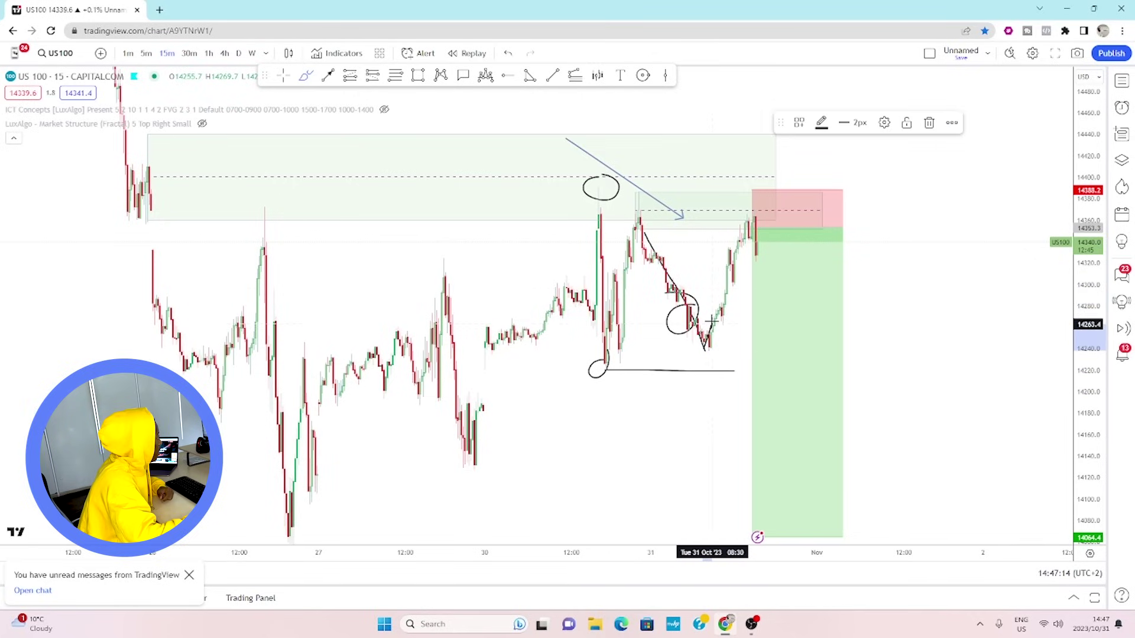
{"action": "left_click_drag", "start_coordinate": [726, 278], "coordinate": [747, 222]}
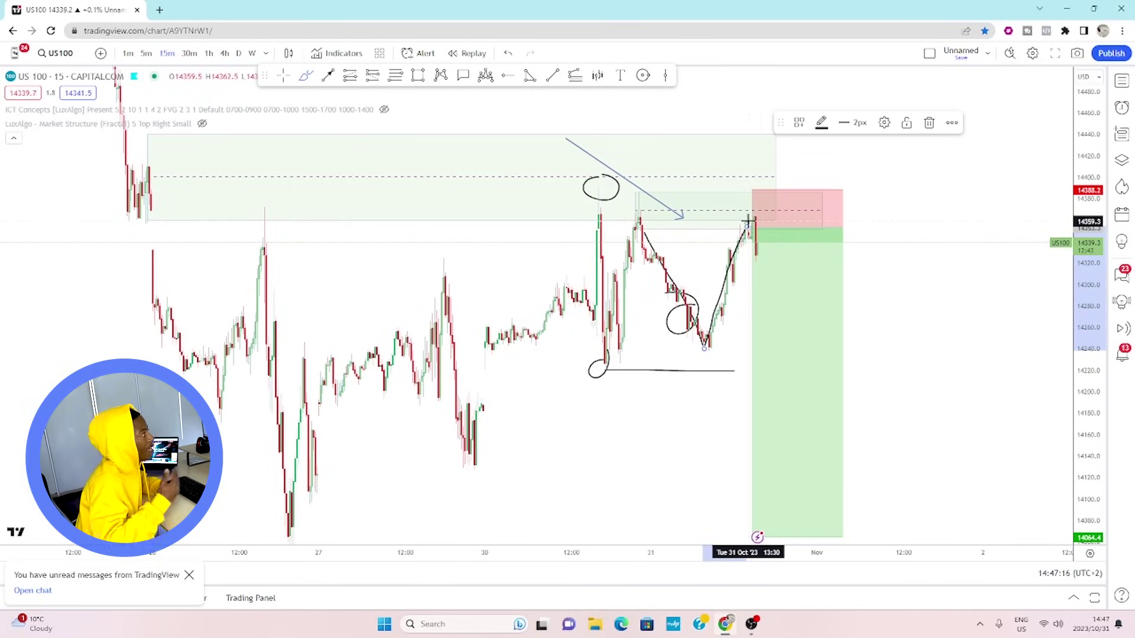
{"action": "left_click_drag", "start_coordinate": [641, 188], "coordinate": [652, 186]}
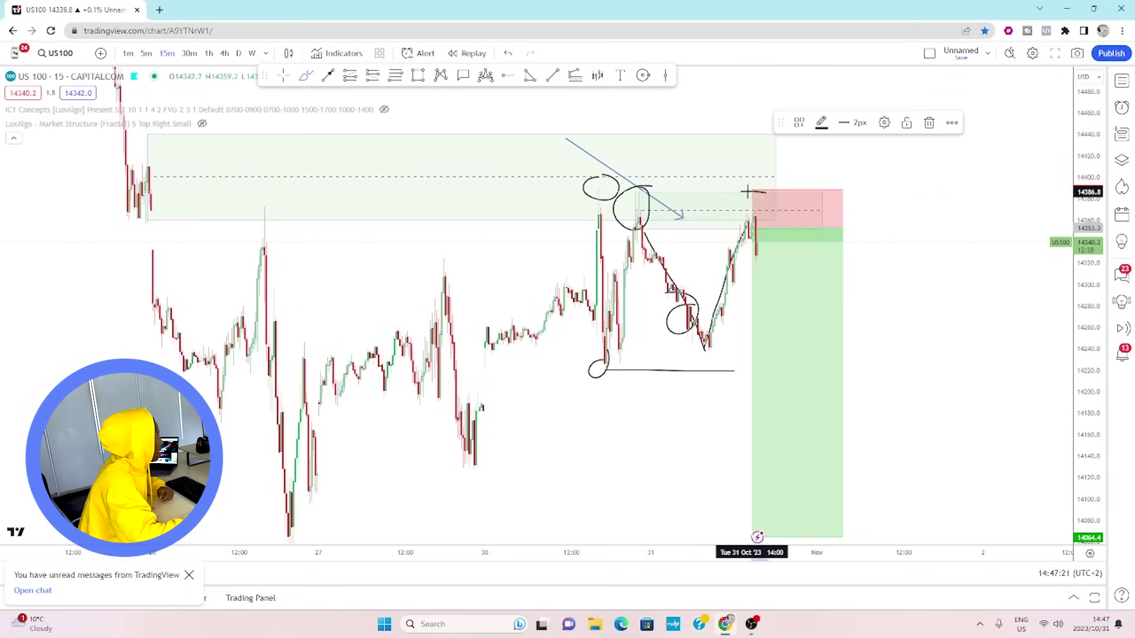
{"action": "left_click_drag", "start_coordinate": [770, 211], "coordinate": [752, 183]}
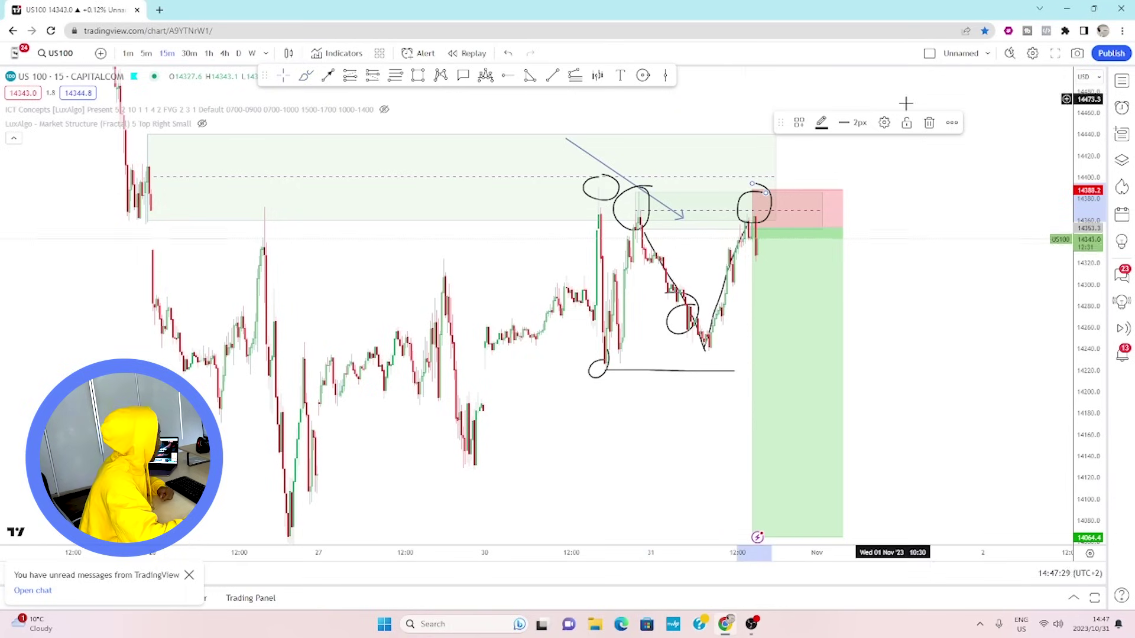
{"action": "key", "text": "Delete"}
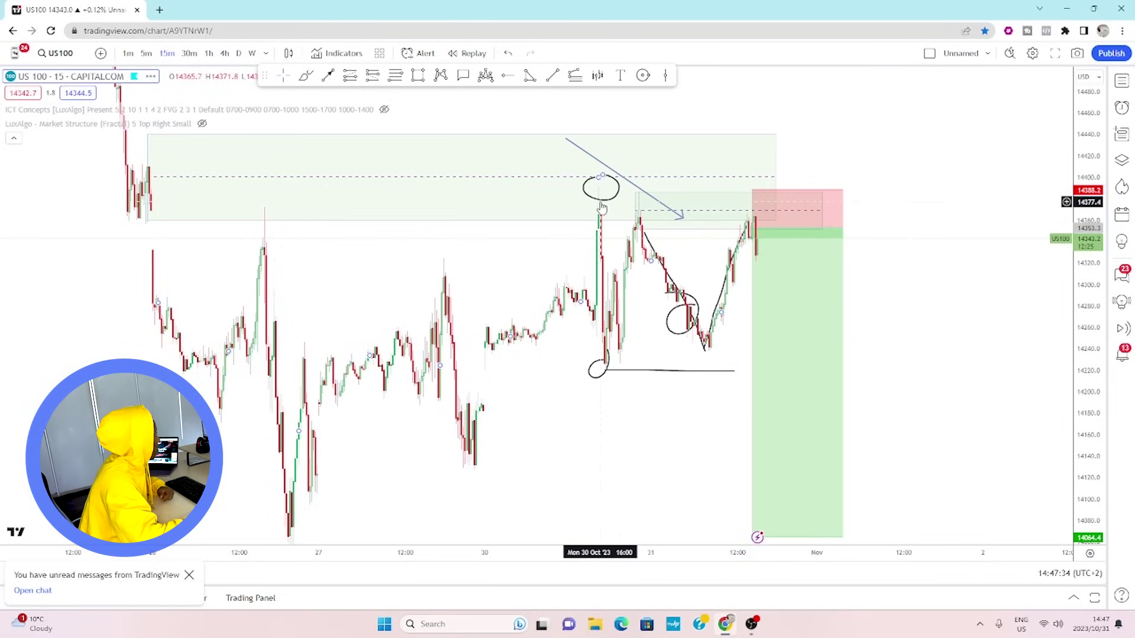
{"action": "left_click", "coordinate": [602, 204]}
{"action": "key", "text": "Delete"}
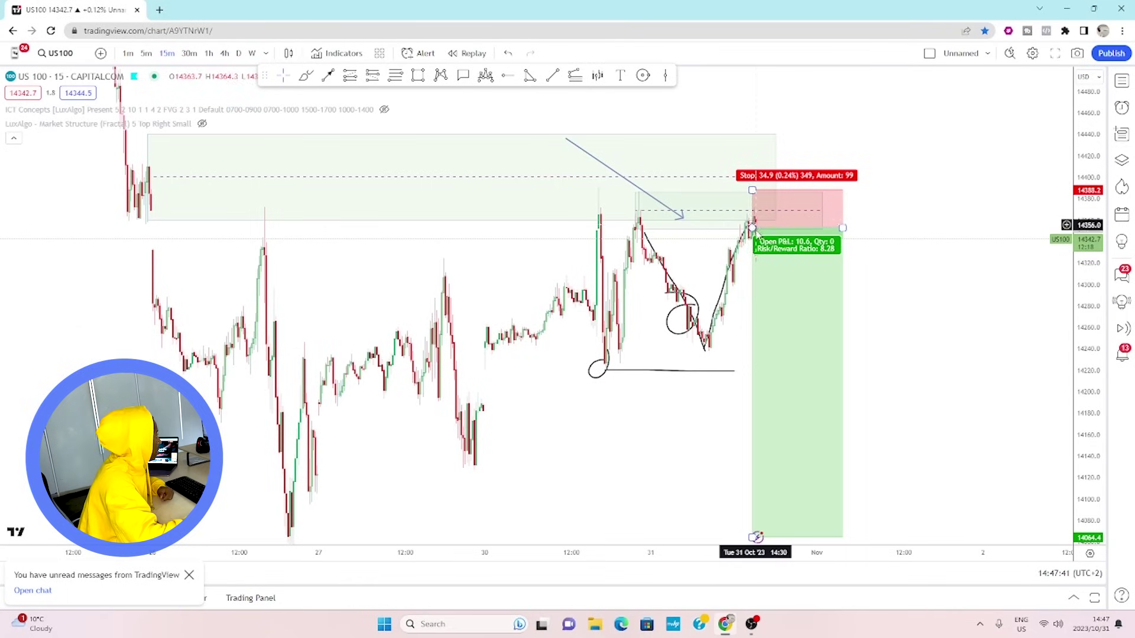
Delete the rising and diagonal freehand strokes, the circles and the horizontal low line.
{"action": "left_click_drag", "start_coordinate": [934, 408], "coordinate": [940, 359]}
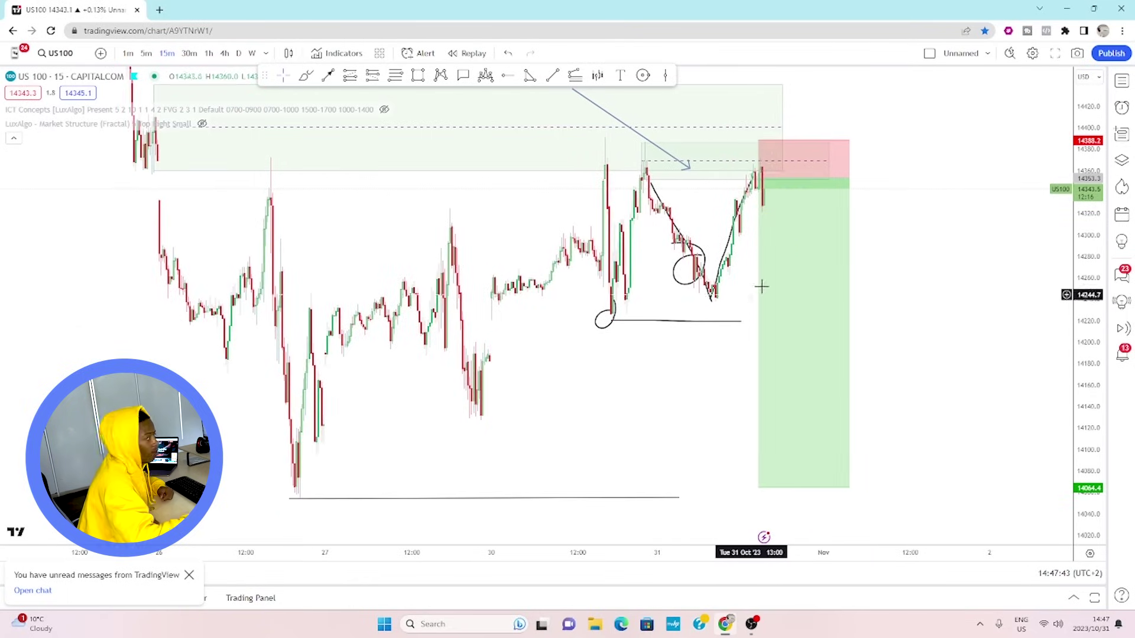
{"action": "left_click", "coordinate": [714, 291]}
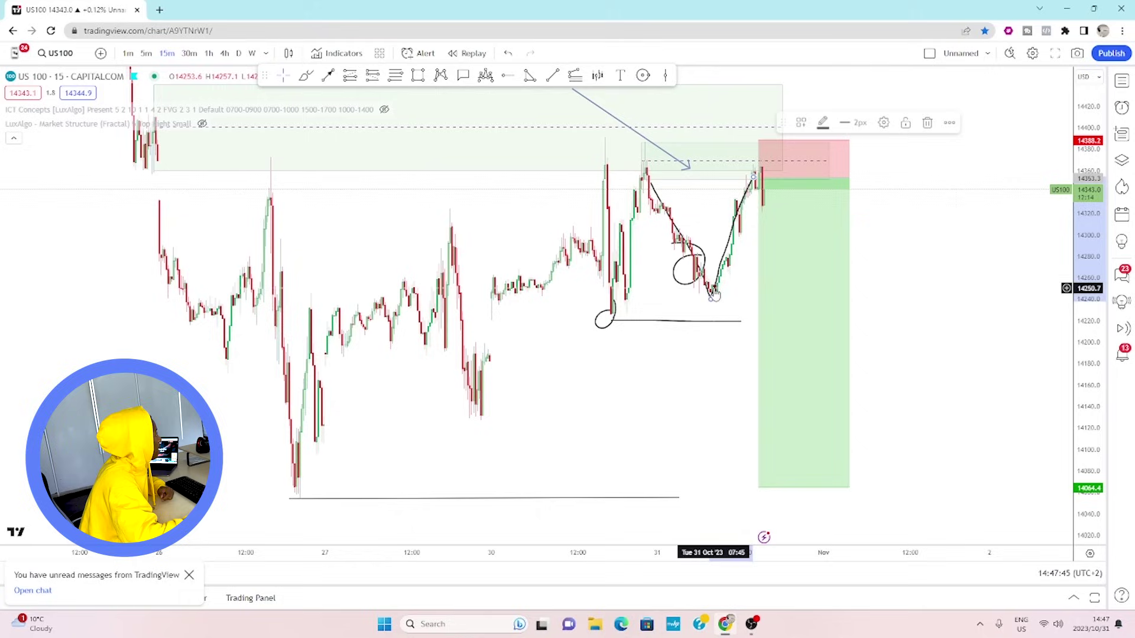
{"action": "key", "text": "Delete"}
{"action": "left_click", "coordinate": [709, 293]}
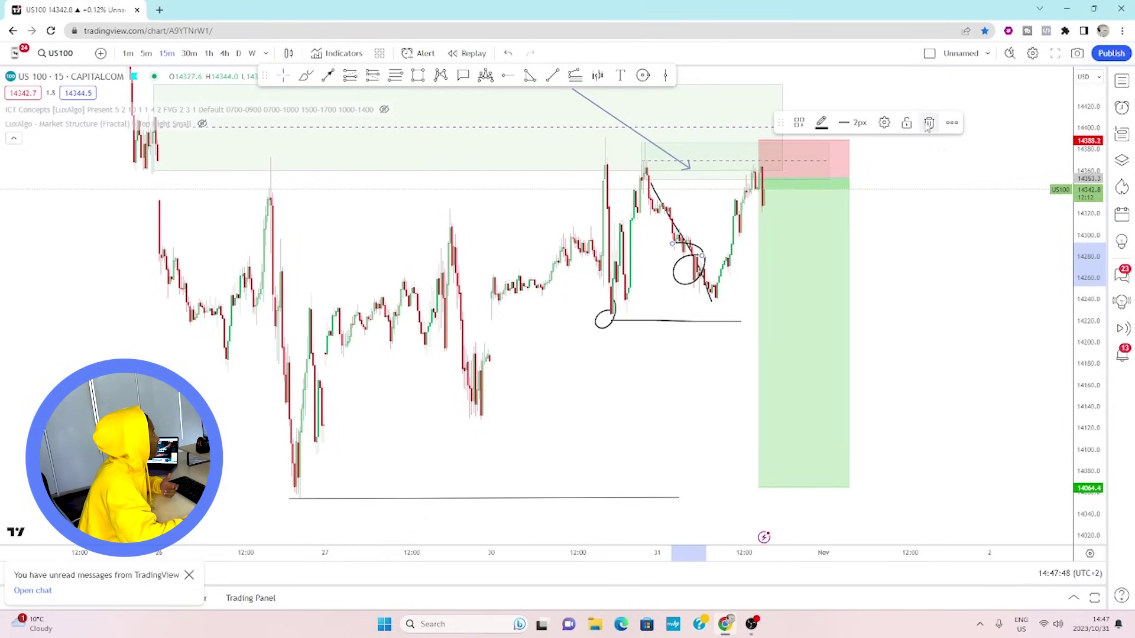
{"action": "key", "text": "Delete"}
{"action": "left_click", "coordinate": [710, 294]}
{"action": "key", "text": "Delete"}
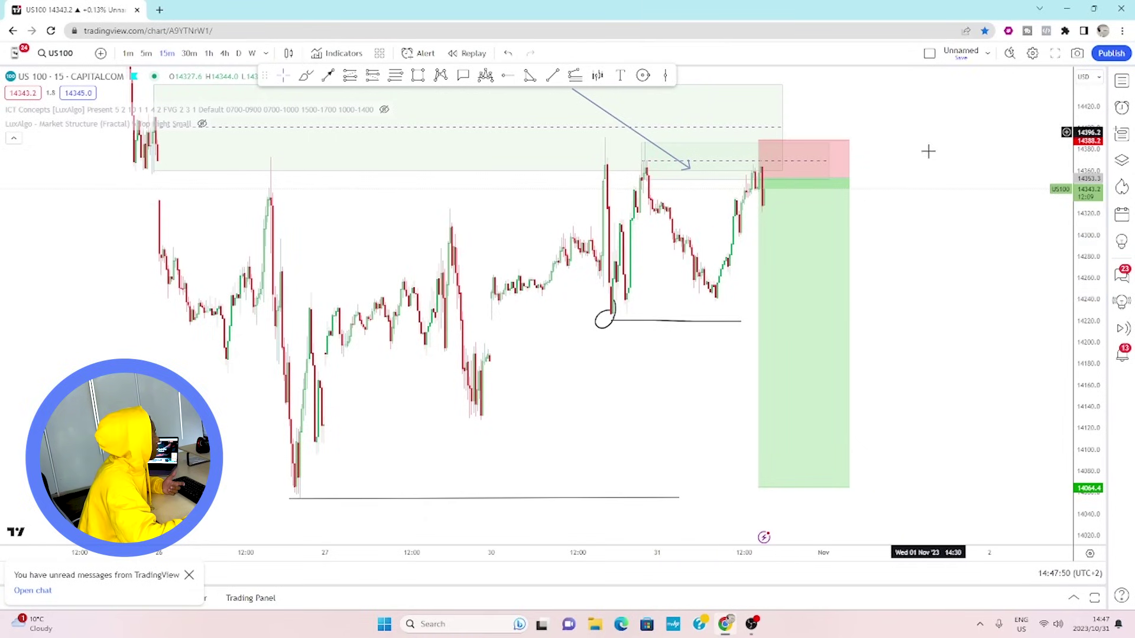
{"action": "left_click", "coordinate": [638, 320]}
{"action": "key", "text": "Delete"}
{"action": "left_click_drag", "start_coordinate": [886, 414], "coordinate": [870, 300]}
{"action": "left_click", "coordinate": [586, 206]}
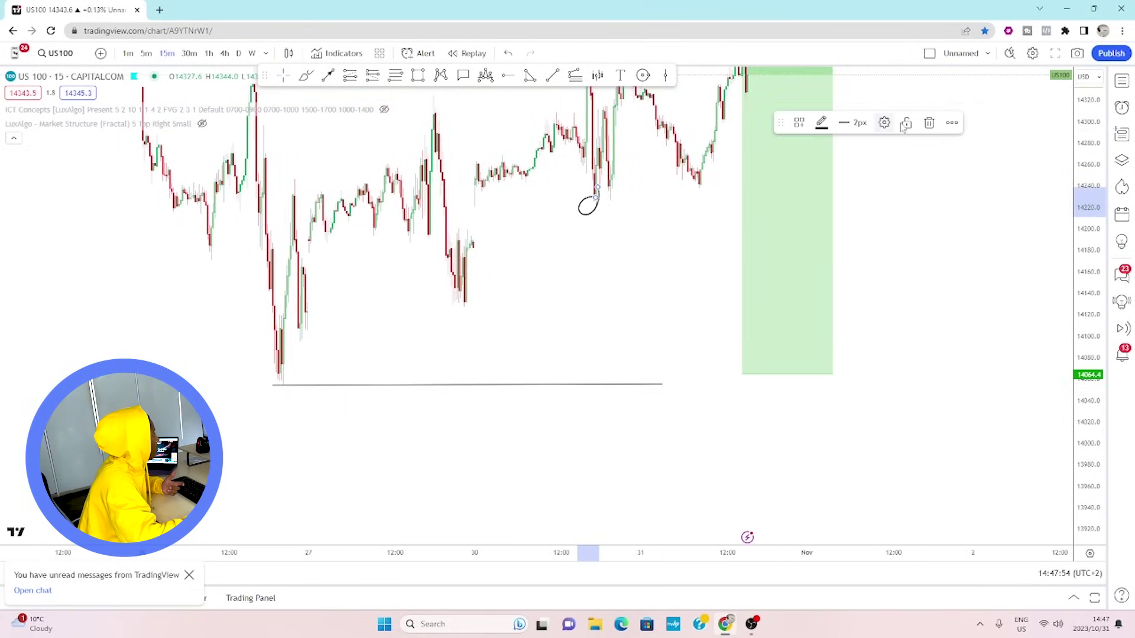
{"action": "key", "text": "Delete"}
In the empty area below price, brush an M-shaped path and add rising breakout strokes.
{"action": "left_click_drag", "start_coordinate": [670, 480], "coordinate": [455, 93]}
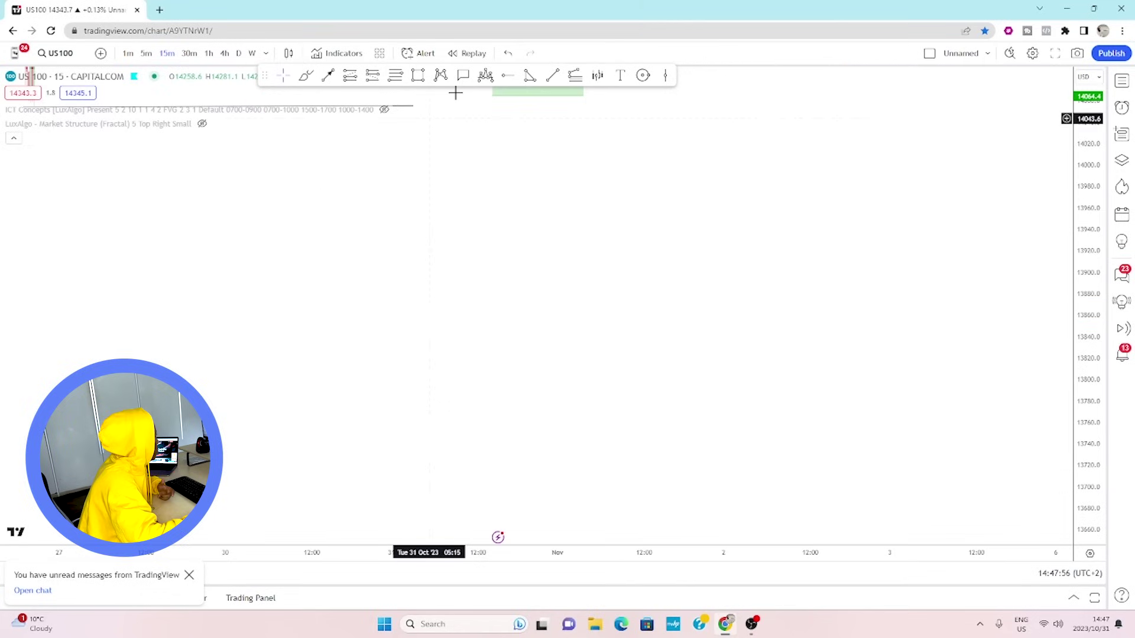
{"action": "left_click", "coordinate": [307, 77]}
{"action": "mouse_move", "coordinate": [559, 444]}
{"action": "left_mouse_down"}
{"action": "mouse_move", "coordinate": [628, 378]}
{"action": "mouse_move", "coordinate": [650, 377]}
{"action": "mouse_move", "coordinate": [598, 381]}
{"action": "mouse_move", "coordinate": [668, 332]}
{"action": "mouse_move", "coordinate": [686, 283]}
{"action": "left_mouse_up"}
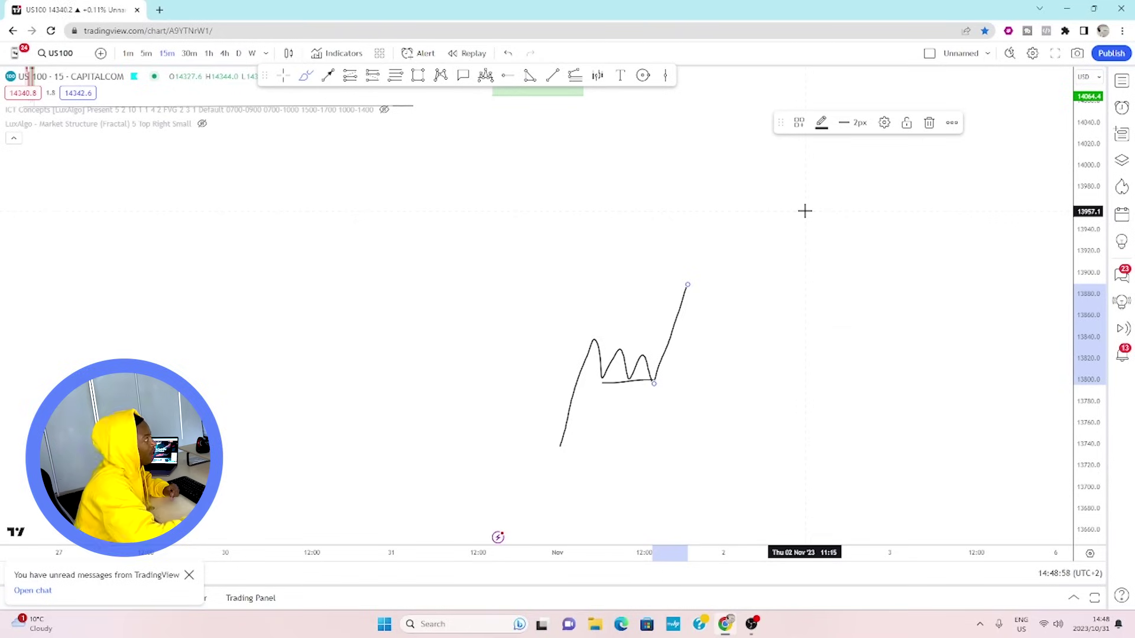
{"action": "left_click_drag", "start_coordinate": [801, 213], "coordinate": [801, 254]}
{"action": "left_click_drag", "start_coordinate": [835, 223], "coordinate": [818, 247]}
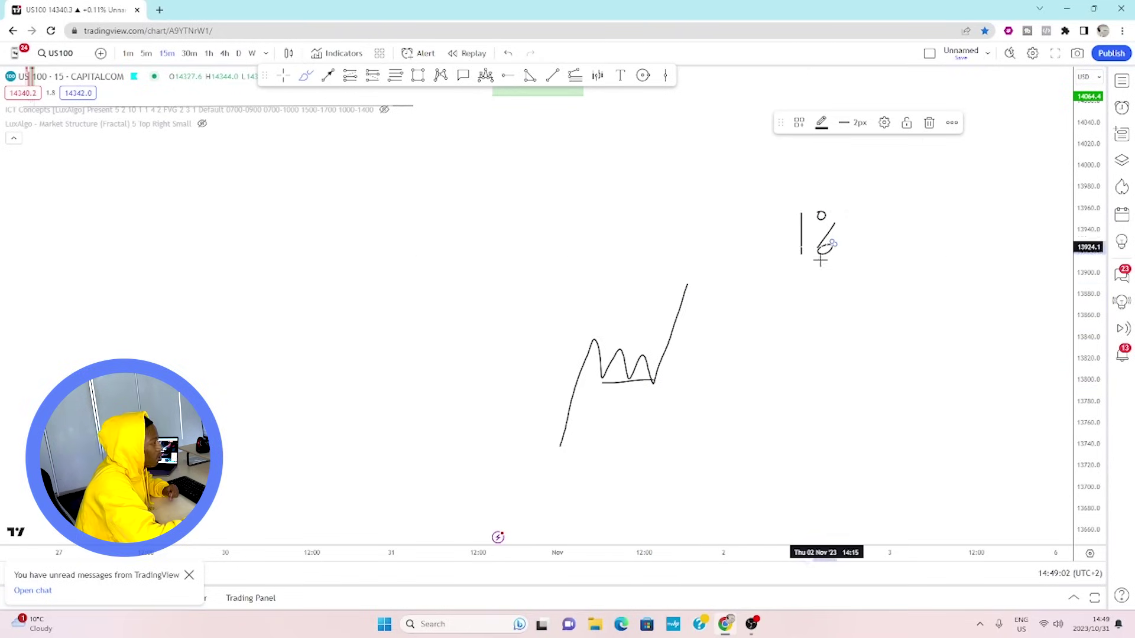
Handwrite a 0.50% note beside the sketch, a 1 below the path and a 3 beside it.
{"action": "left_click_drag", "start_coordinate": [852, 300], "coordinate": [847, 302]}
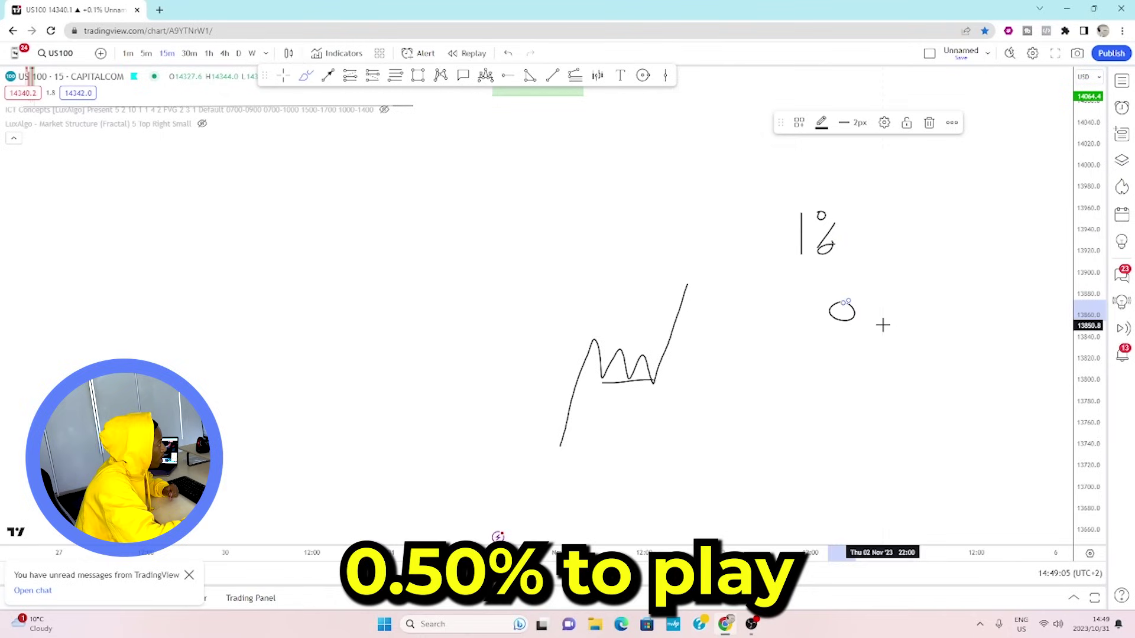
{"action": "mouse_move", "coordinate": [925, 301]}
{"action": "left_mouse_down"}
{"action": "mouse_move", "coordinate": [918, 308]}
{"action": "mouse_move", "coordinate": [925, 303]}
{"action": "left_mouse_up"}
{"action": "left_click_drag", "start_coordinate": [951, 302], "coordinate": [932, 322]}
{"action": "left_click", "coordinate": [933, 290]}
{"action": "left_click", "coordinate": [951, 330]}
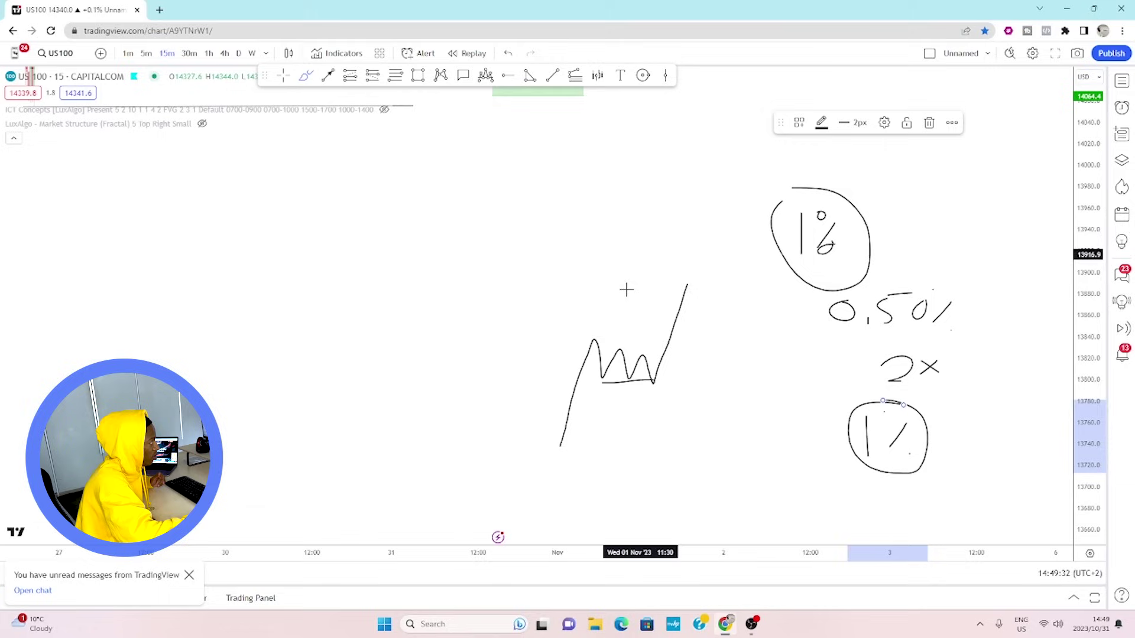
{"action": "mouse_move", "coordinate": [700, 414]}
{"action": "left_mouse_down"}
{"action": "mouse_move", "coordinate": [702, 451]}
{"action": "mouse_move", "coordinate": [733, 451]}
{"action": "left_mouse_up"}
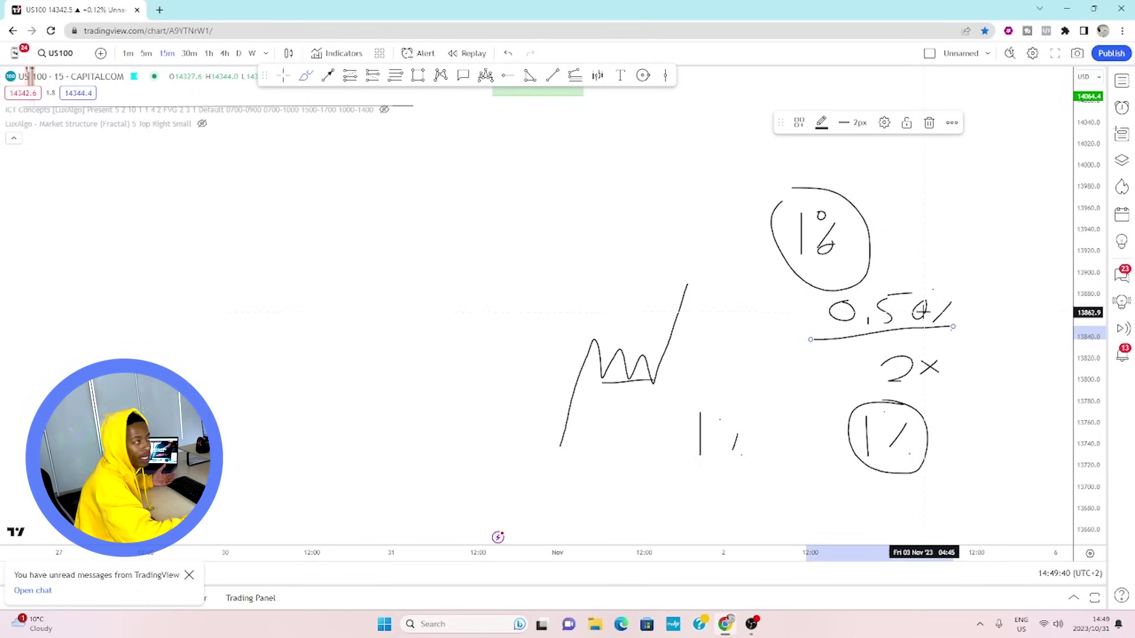
{"action": "left_click_drag", "start_coordinate": [983, 293], "coordinate": [1031, 322]}
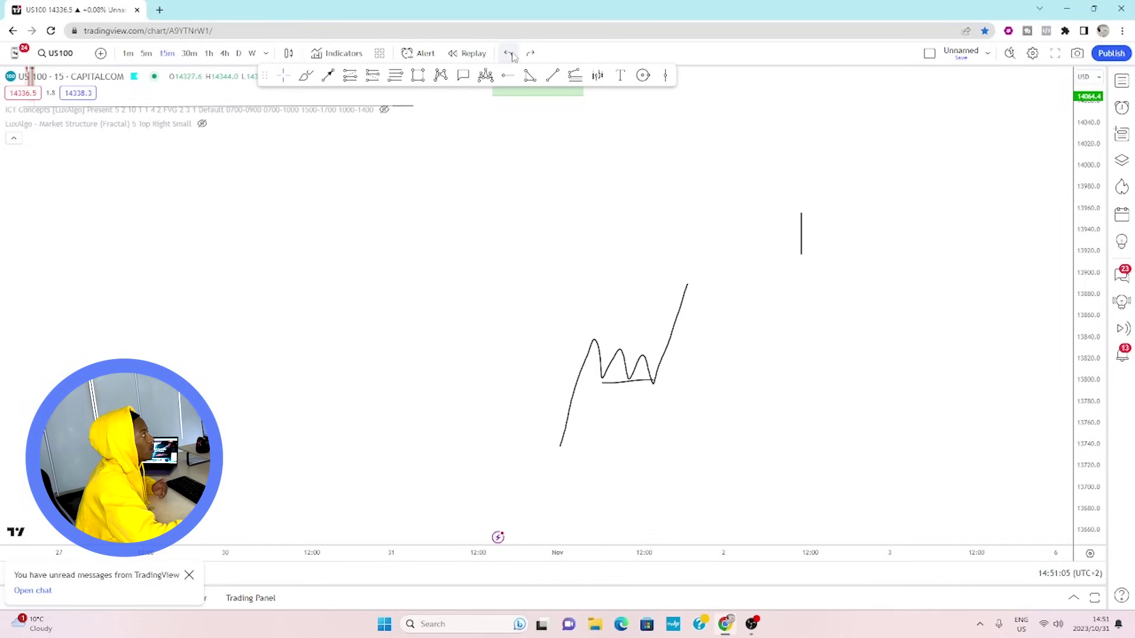
Extend the freehand sketch with a Brush pullback stroke, forming a W-shaped double bottom.
{"action": "left_click", "coordinate": [306, 77]}
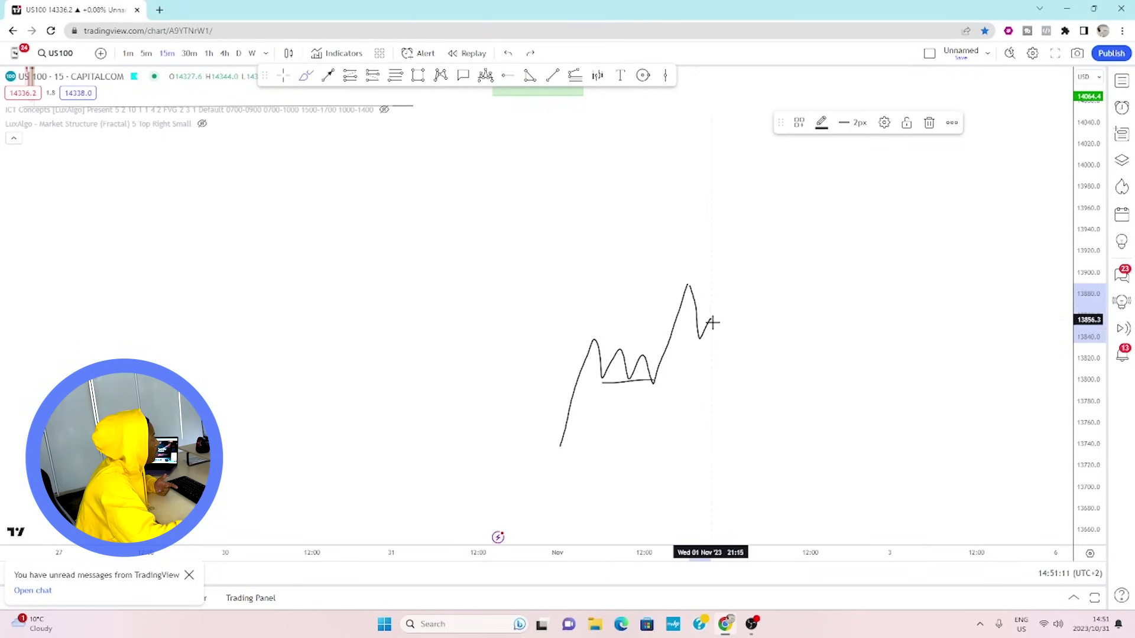
{"action": "left_click_drag", "start_coordinate": [730, 324], "coordinate": [725, 342]}
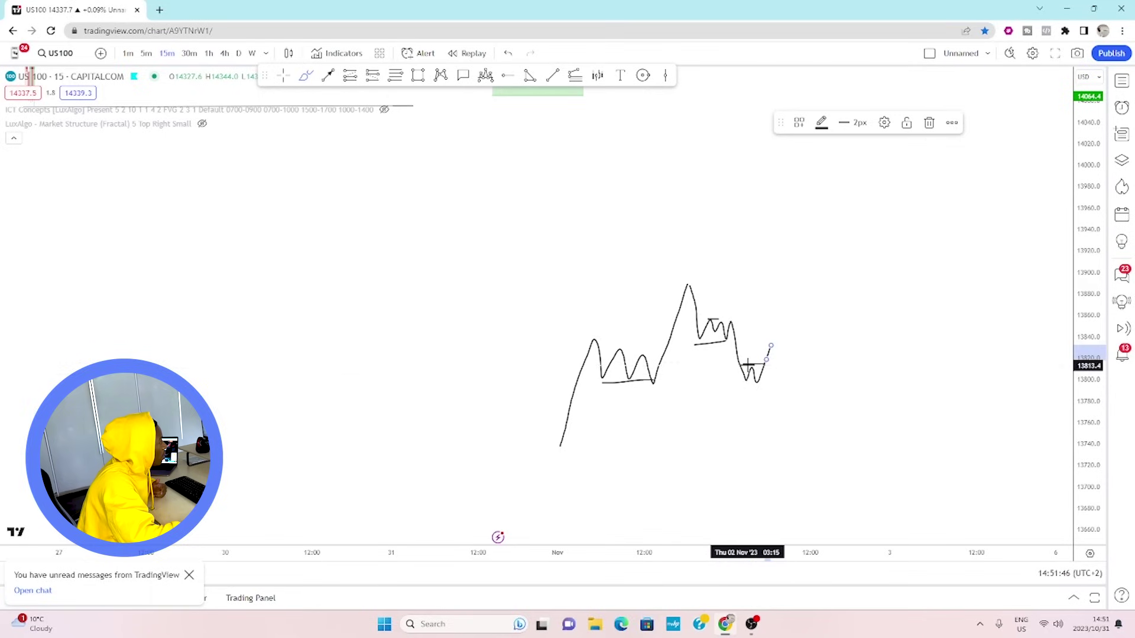
{"action": "left_click", "coordinate": [575, 215]}
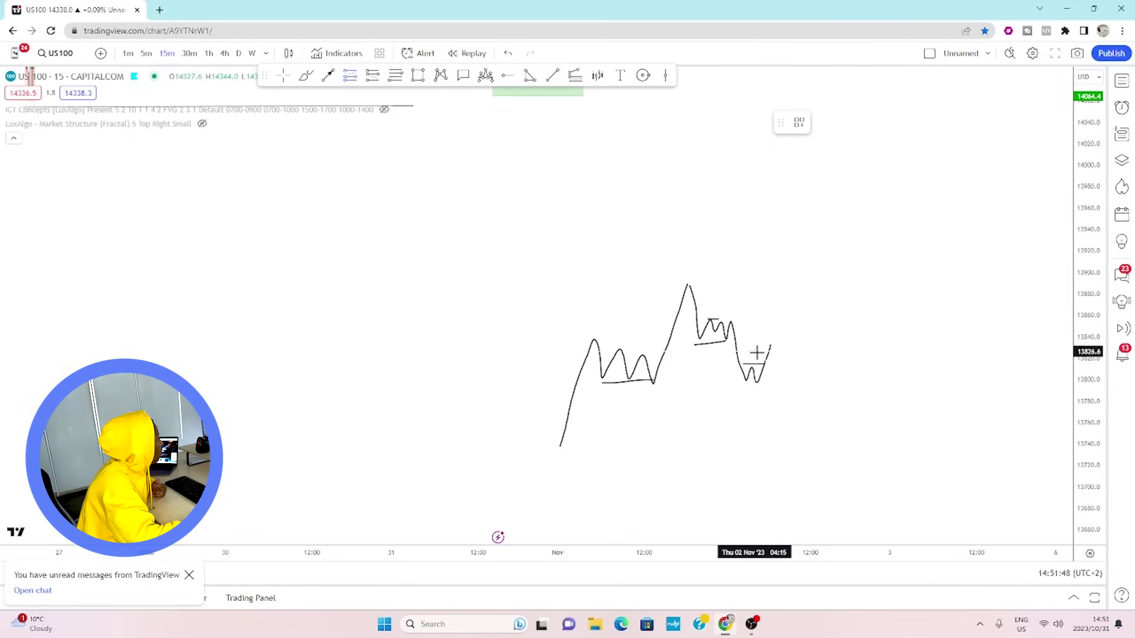
Place a long position at the sketch's low with a tighter stop and higher target, then continue the sketch upward.
{"action": "left_click", "coordinate": [769, 373]}
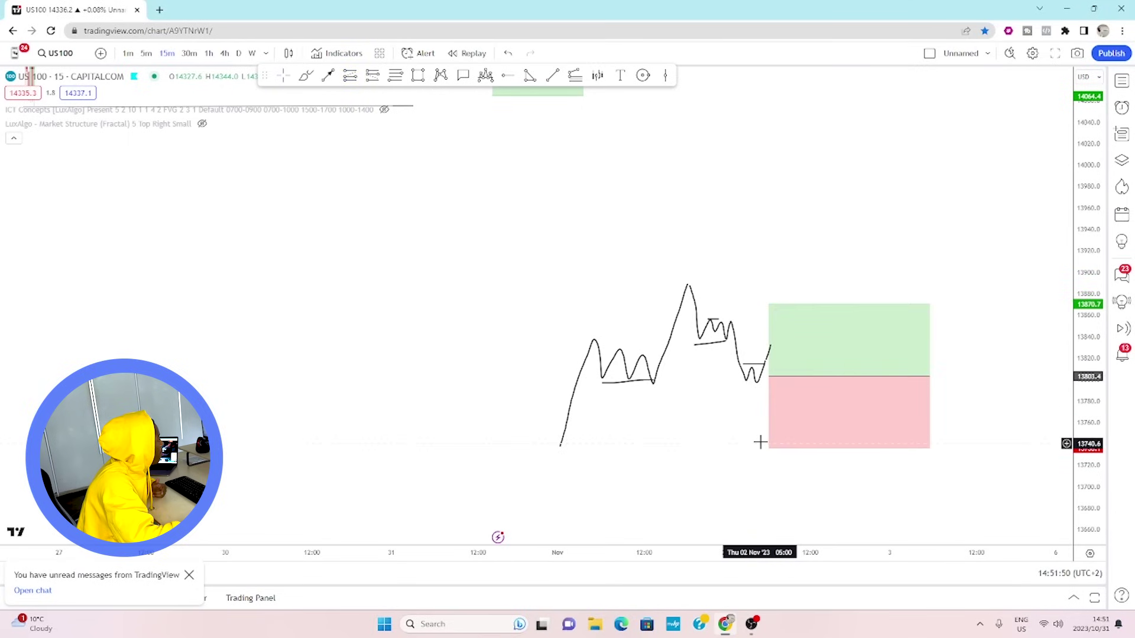
{"action": "left_click_drag", "start_coordinate": [768, 449], "coordinate": [769, 389]}
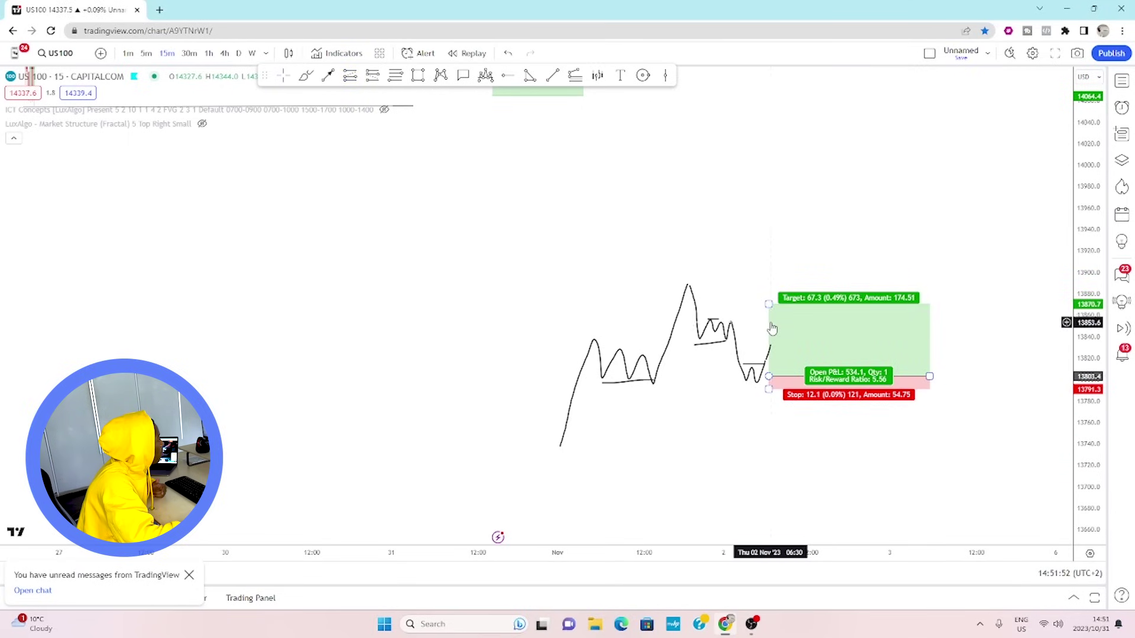
{"action": "left_click_drag", "start_coordinate": [768, 303], "coordinate": [770, 284]}
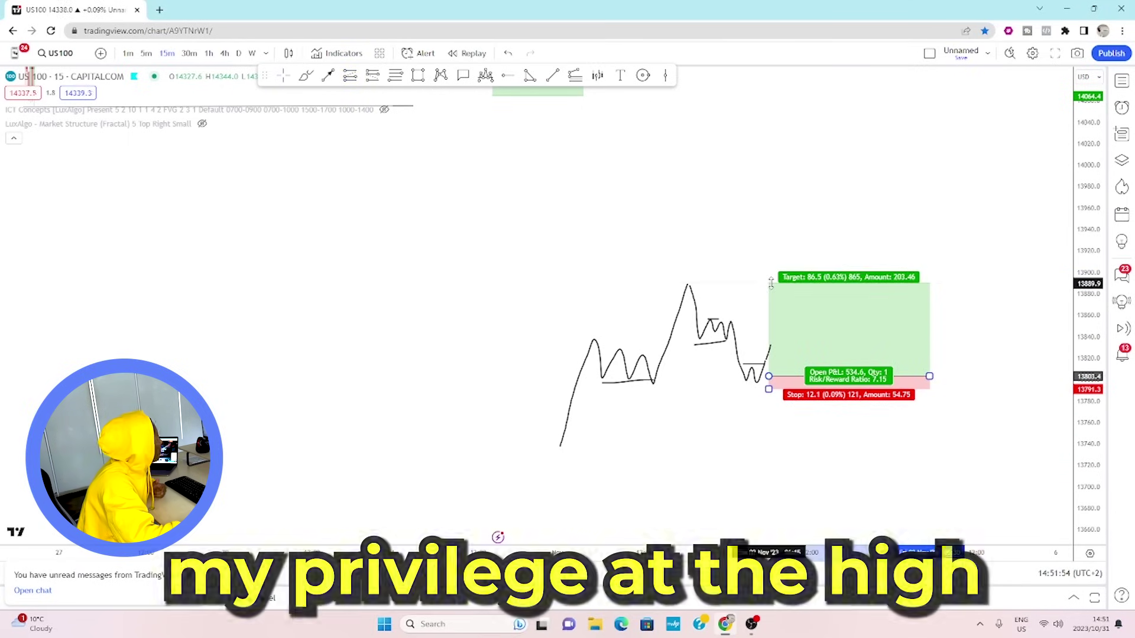
{"action": "left_click", "coordinate": [374, 85]}
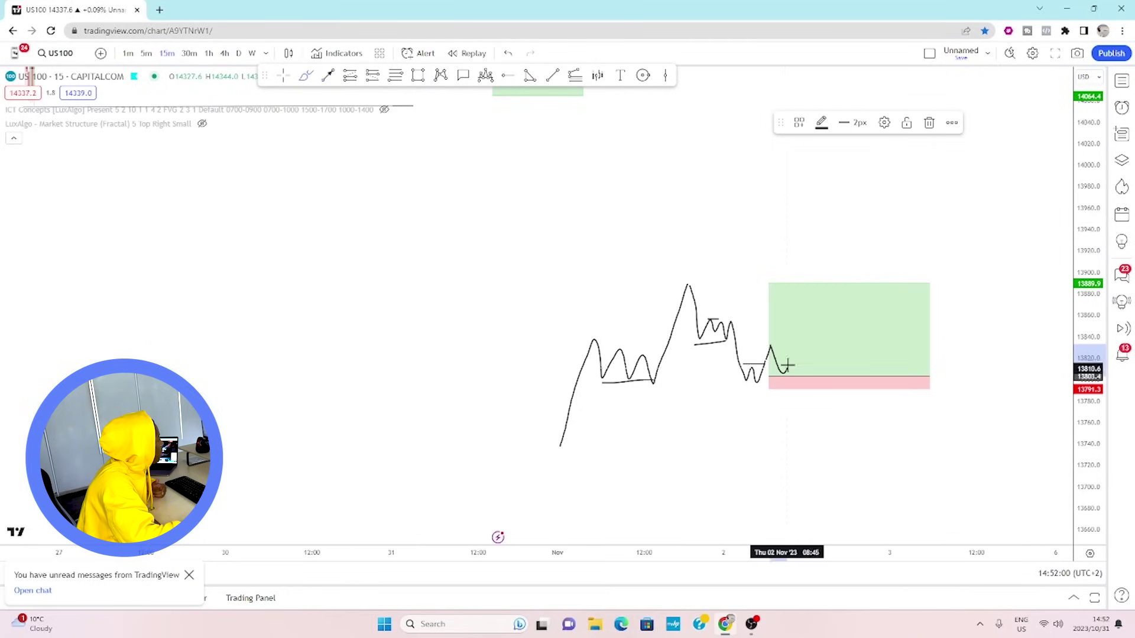
{"action": "left_click_drag", "start_coordinate": [800, 312], "coordinate": [804, 276]}
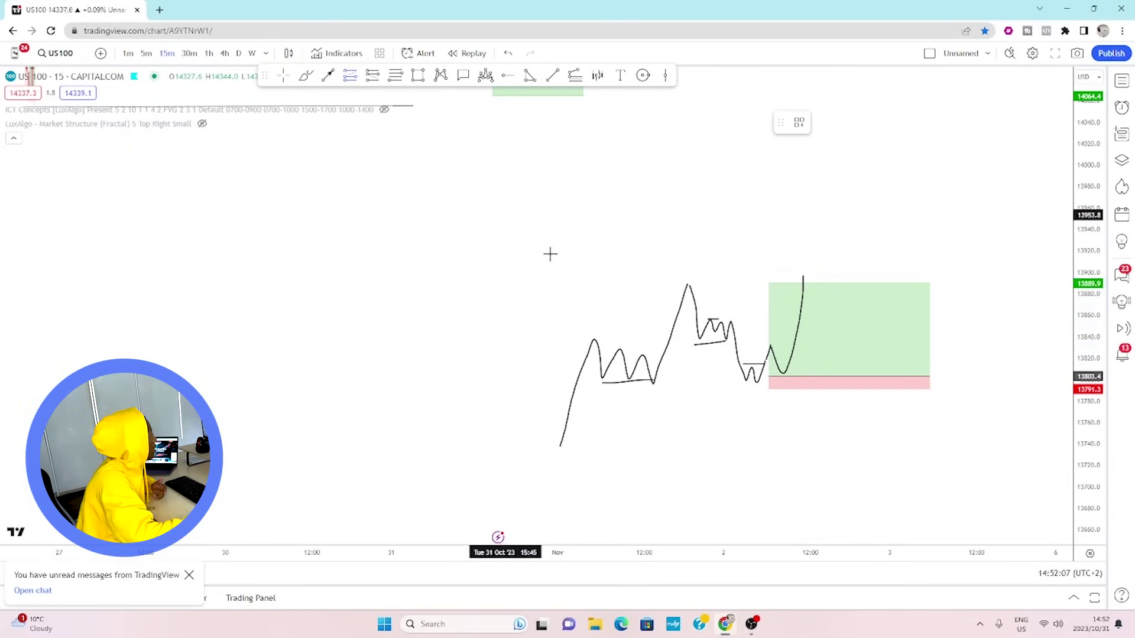
Add a second, larger long position at the earlier low with a tightened stop and a raised target.
{"action": "left_click", "coordinate": [653, 383]}
{"action": "left_click_drag", "start_coordinate": [652, 425], "coordinate": [652, 393]}
{"action": "left_click_drag", "start_coordinate": [653, 311], "coordinate": [641, 247]}
{"action": "left_click", "coordinate": [642, 300]}
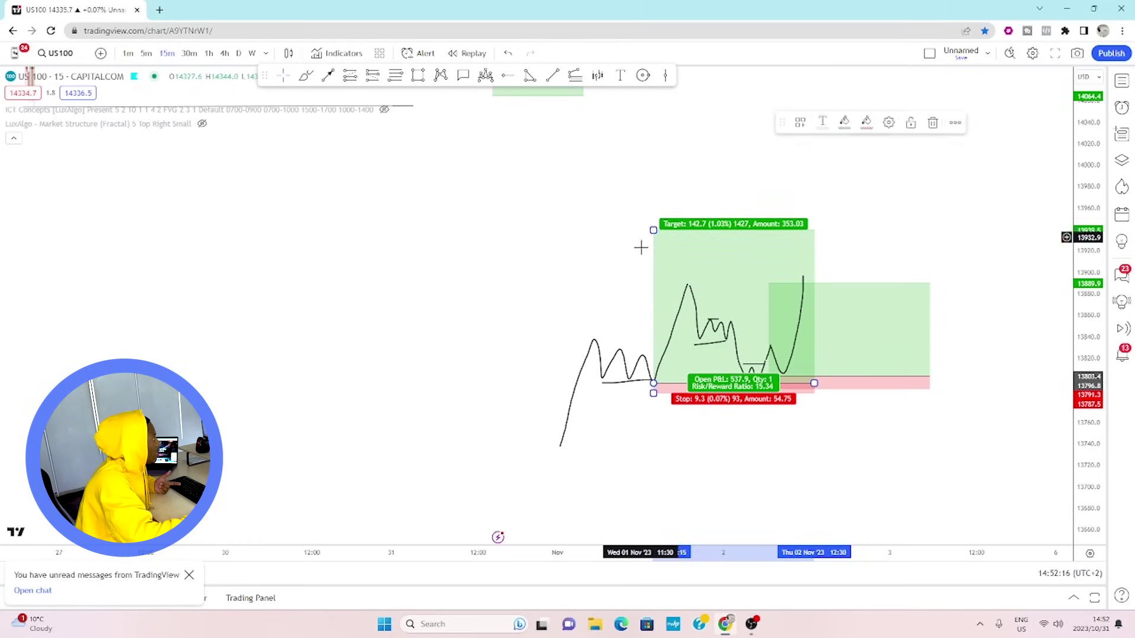
{"action": "left_click", "coordinate": [602, 283]}
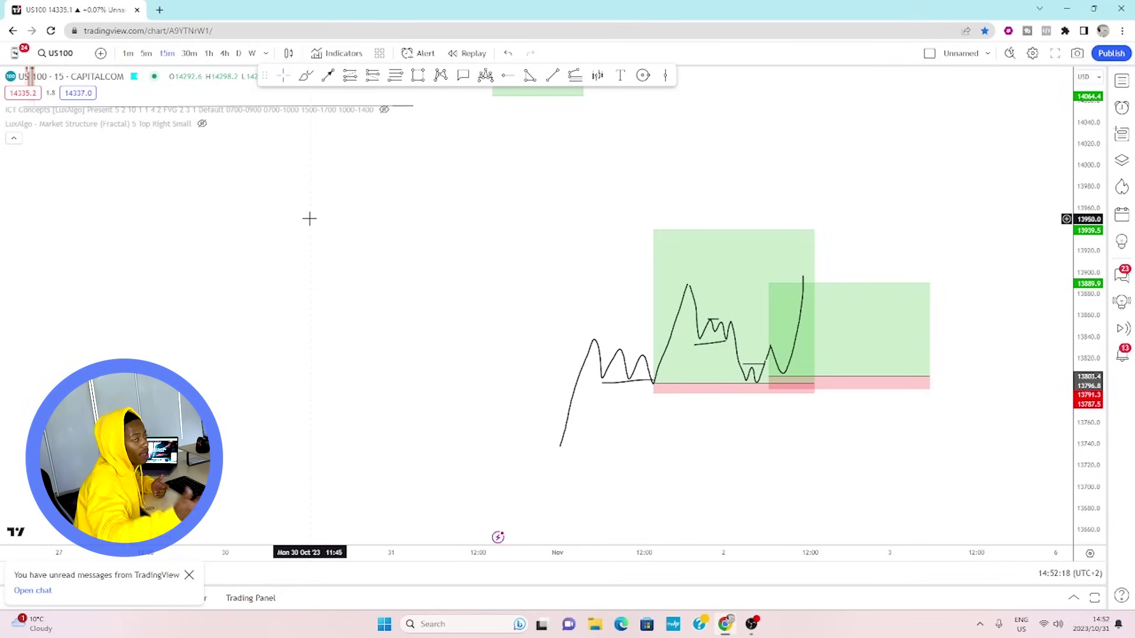
{"action": "mouse_move", "coordinate": [684, 285]}
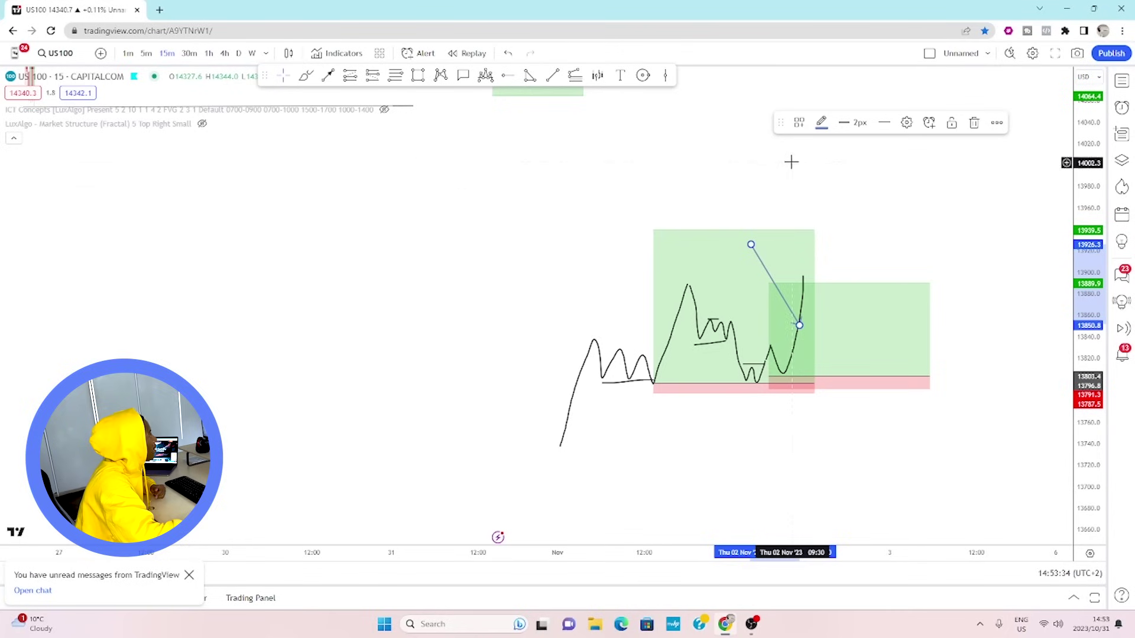
Jump back to the latest US100 candles with Alt+R and close the watchlist.
{"action": "left_click", "coordinate": [1122, 81]}
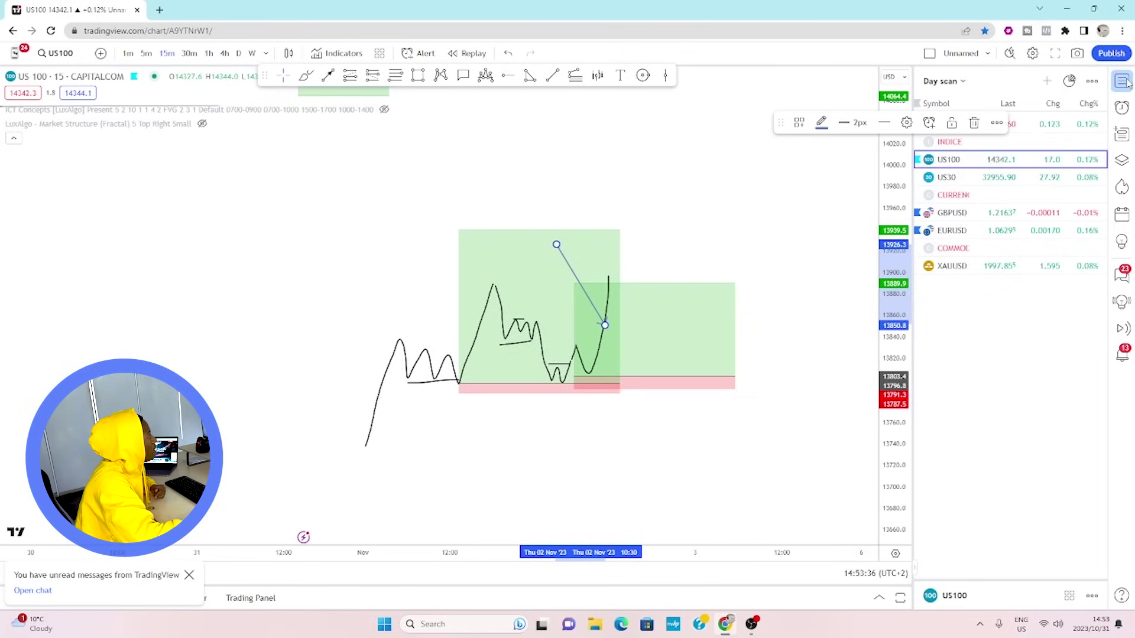
{"action": "key", "text": "alt+r"}
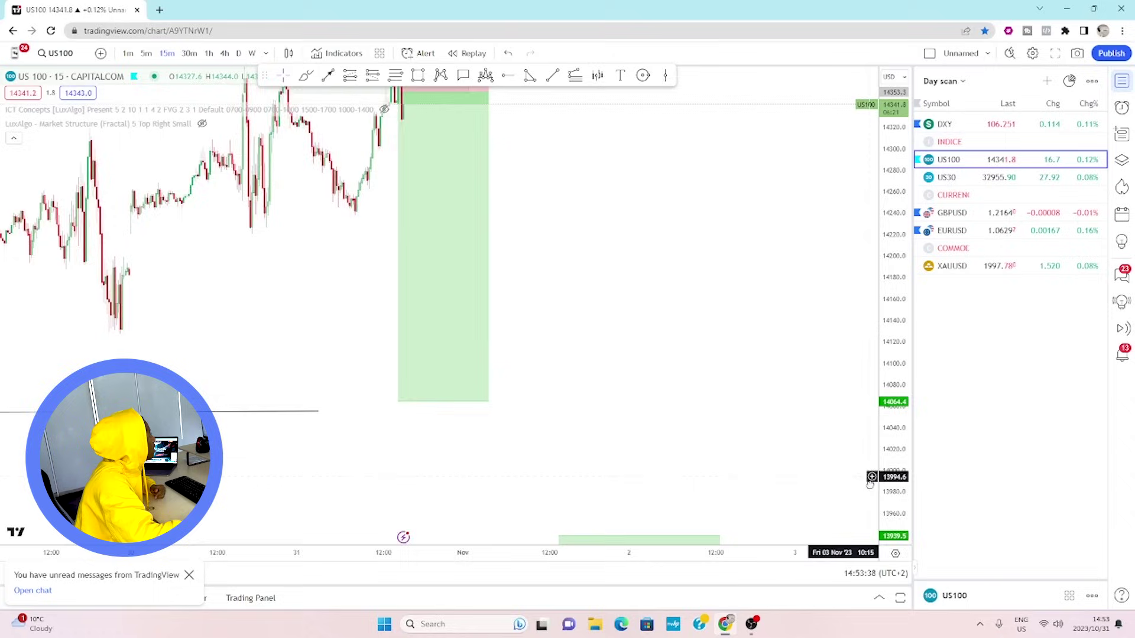
{"action": "left_click", "coordinate": [1123, 81]}
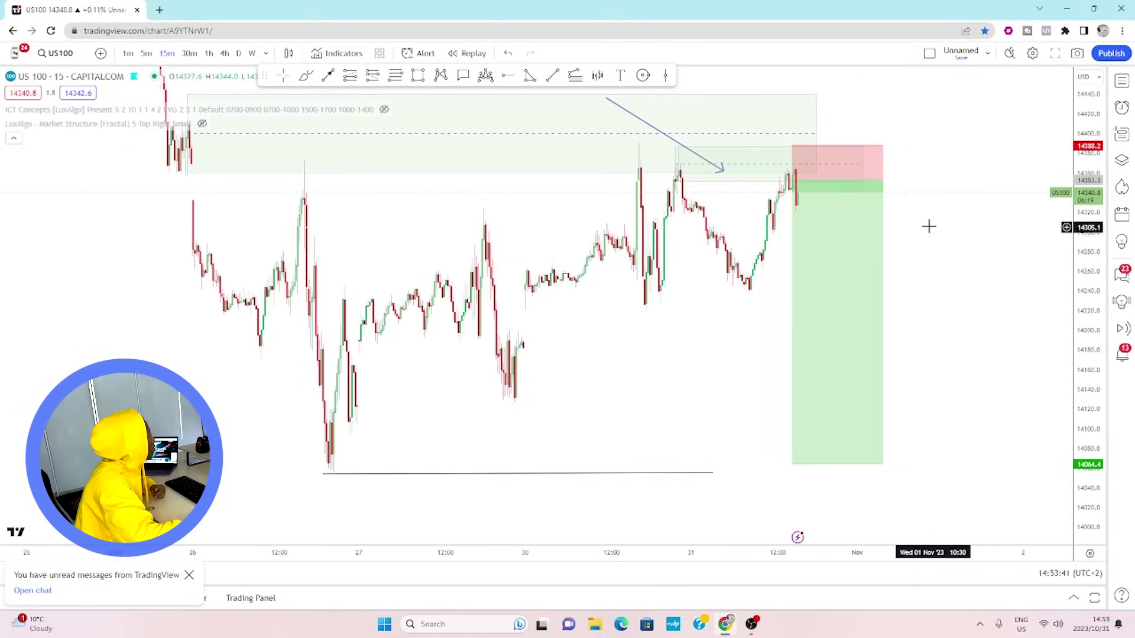
Draw a horizontal level line near 14297 across the recent bars.
{"action": "left_click_drag", "start_coordinate": [614, 281], "coordinate": [568, 286]}
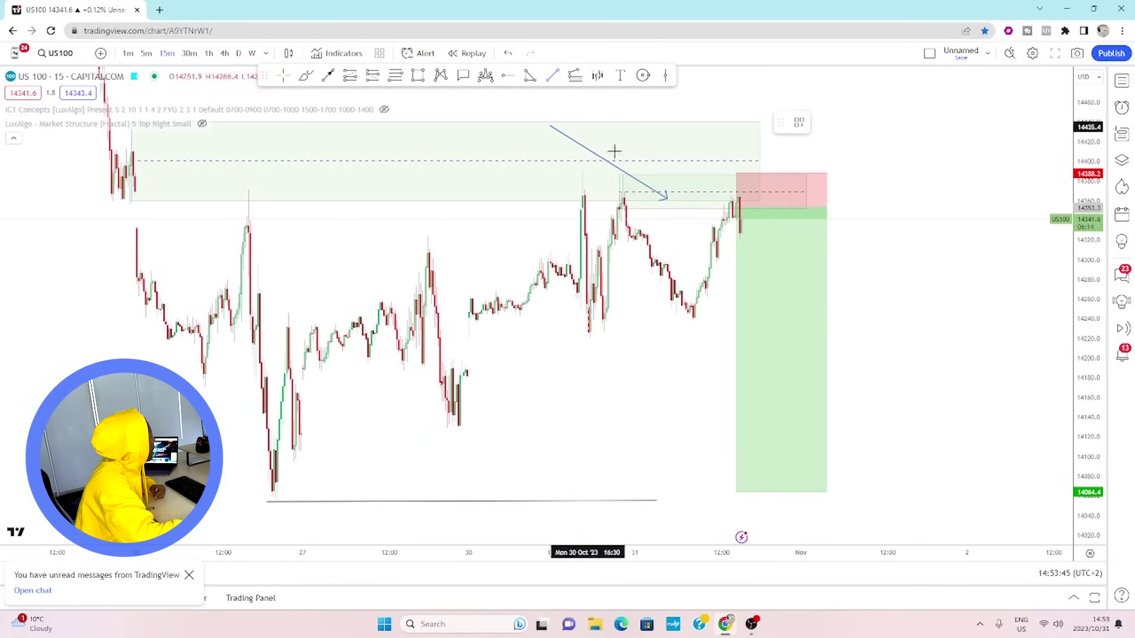
{"action": "left_click", "coordinate": [788, 260]}
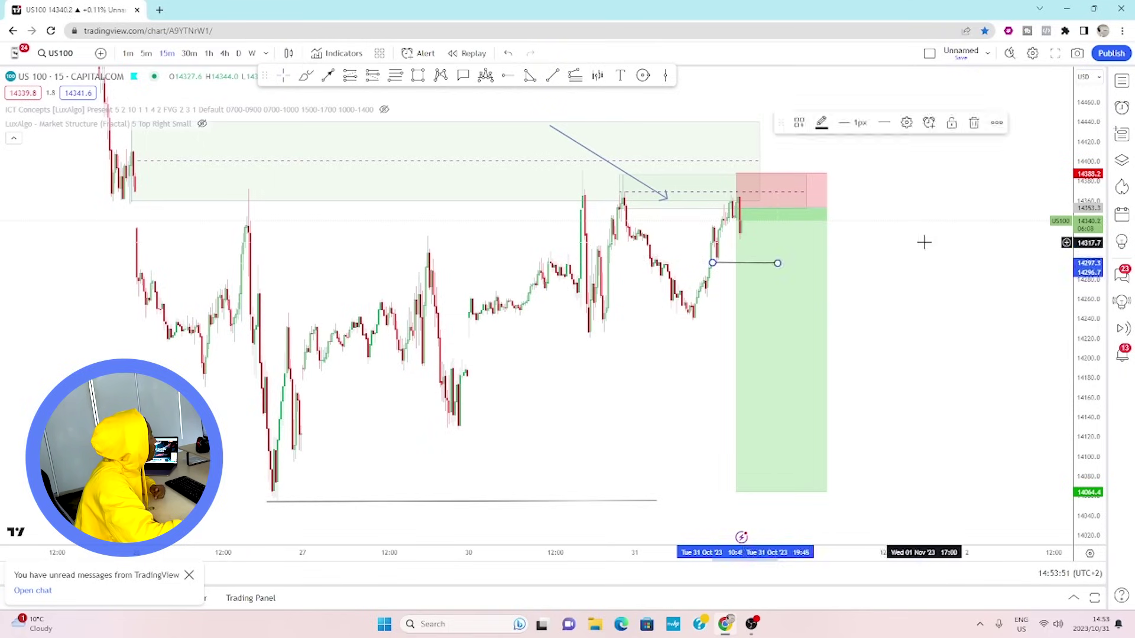
{"action": "left_click", "coordinate": [871, 240]}
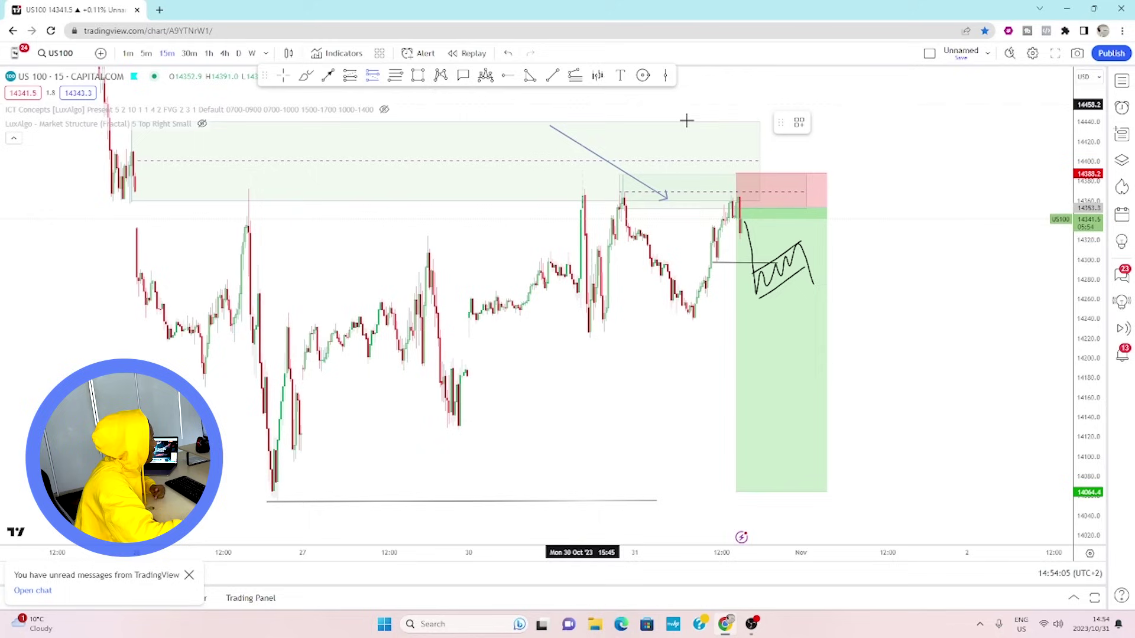
Place a short position after the flag, tighten its stop and stretch its target to 14066.1.
{"action": "left_click", "coordinate": [807, 242]}
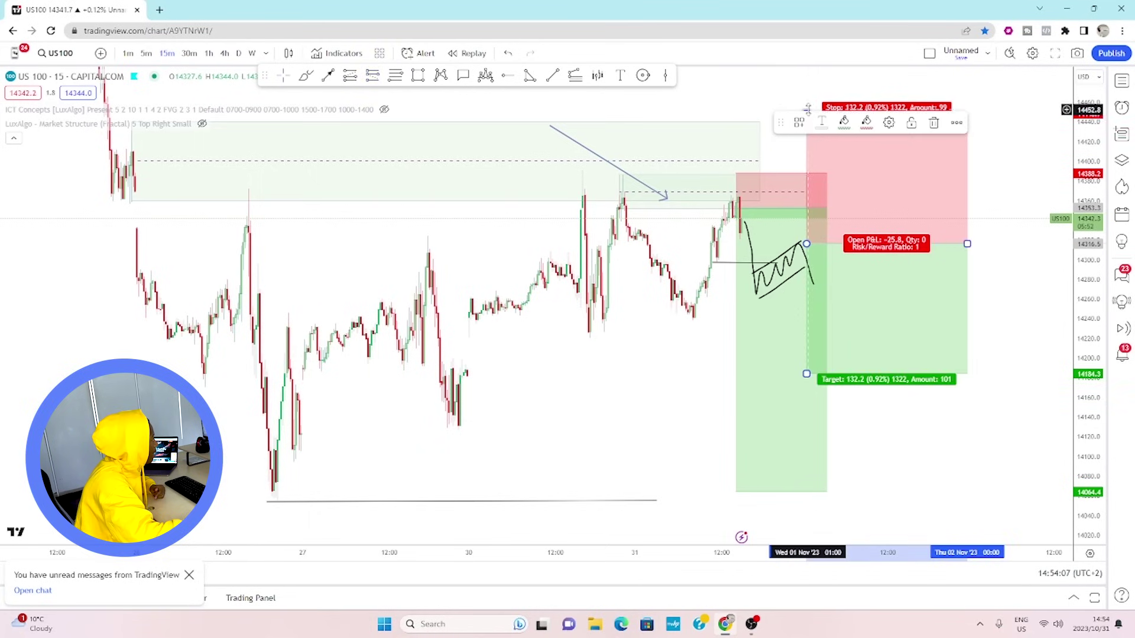
{"action": "left_click_drag", "start_coordinate": [808, 108], "coordinate": [803, 203]}
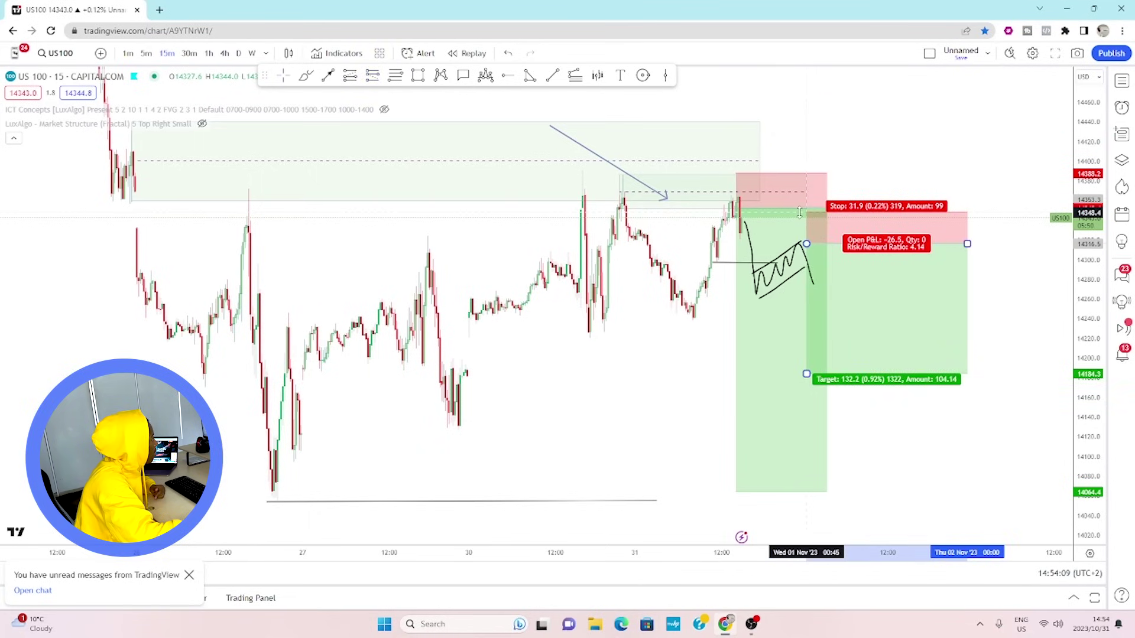
{"action": "left_click", "coordinate": [771, 179]}
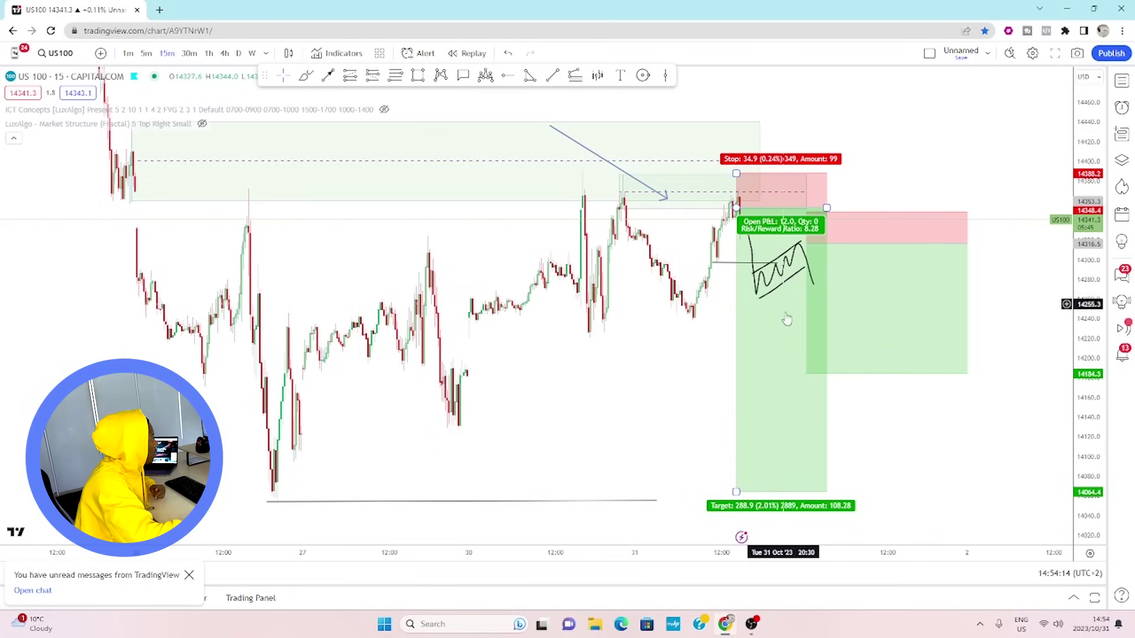
{"action": "left_click_drag", "start_coordinate": [805, 377], "coordinate": [805, 489]}
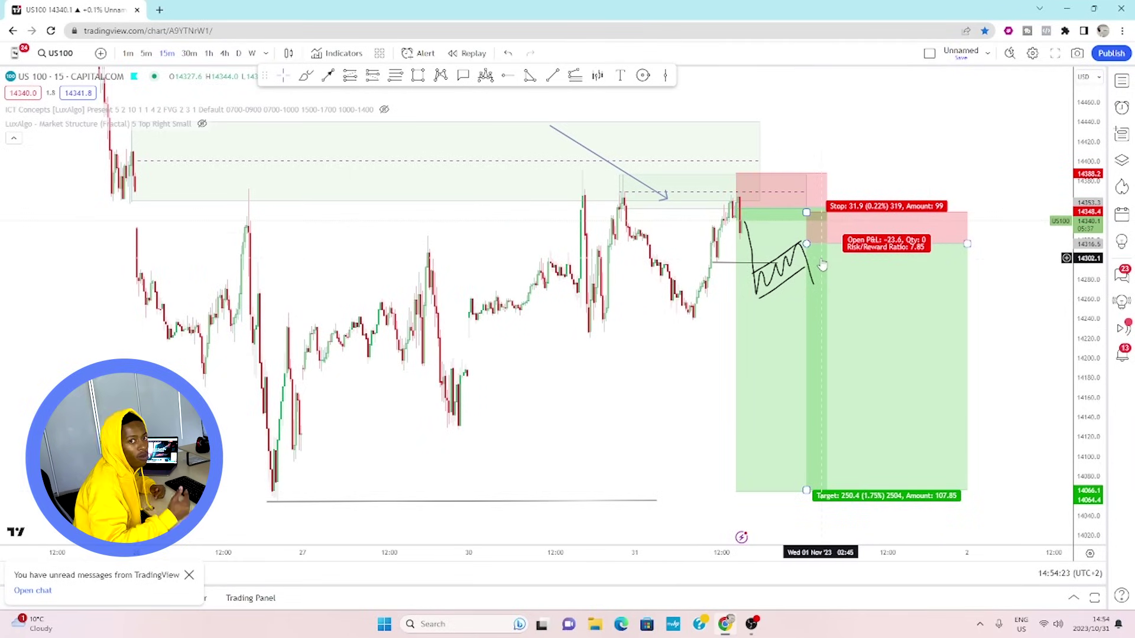
{"action": "left_click_drag", "start_coordinate": [822, 265], "coordinate": [792, 260]}
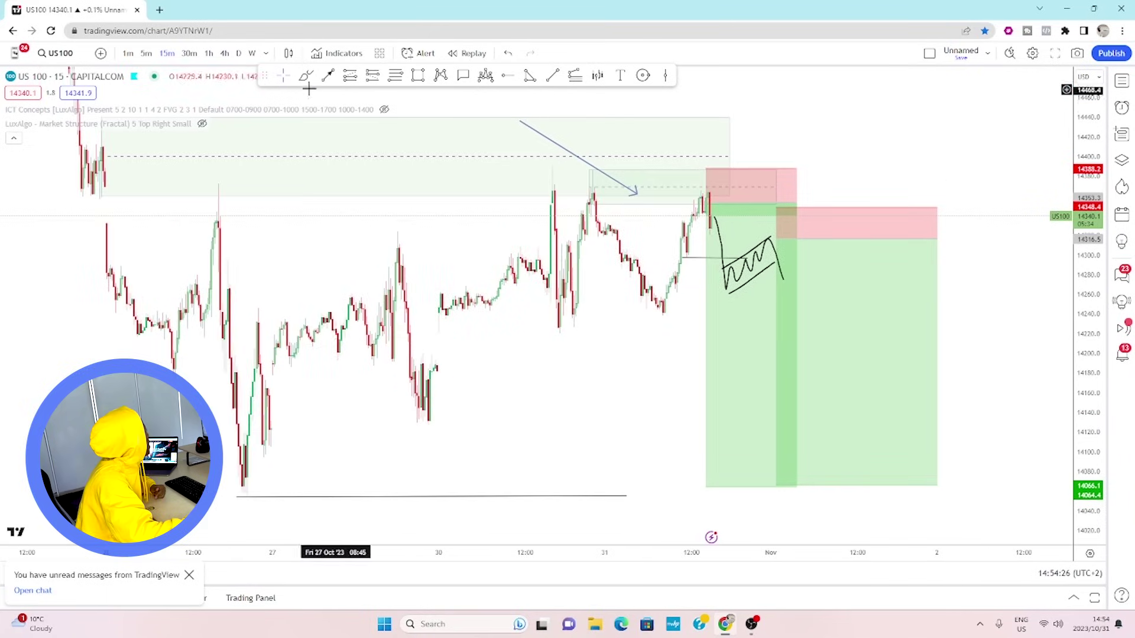
{"action": "left_click_drag", "start_coordinate": [845, 147], "coordinate": [880, 151]}
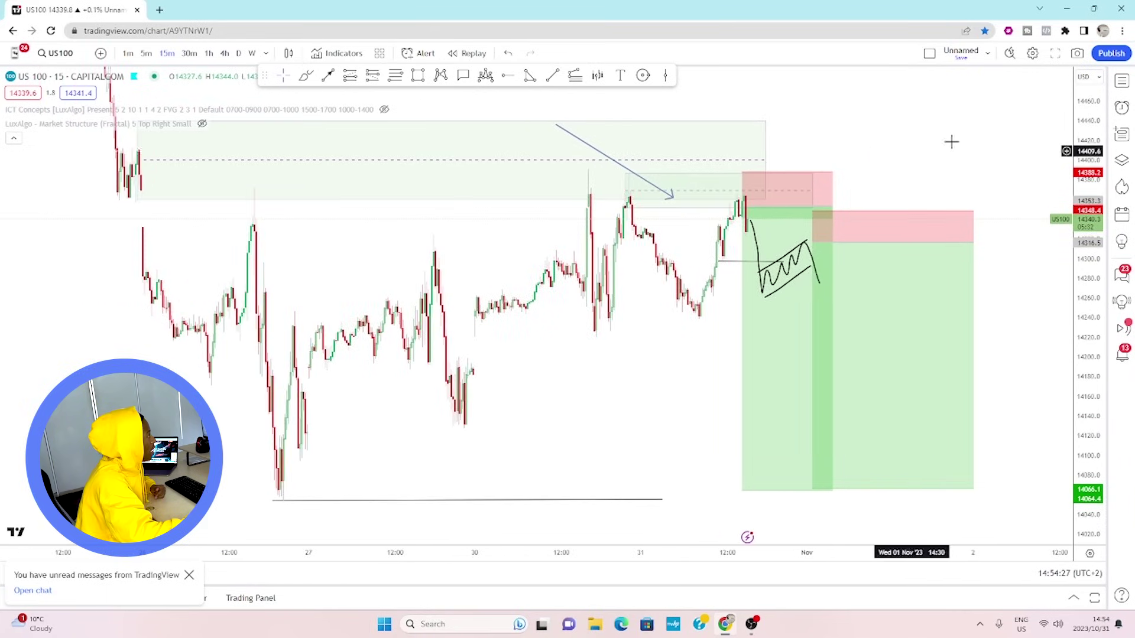
Switch the chart to EURUSD from the watchlist, passing GBPUSD, then close the watchlist.
{"action": "left_click", "coordinate": [1122, 81]}
{"action": "left_click", "coordinate": [952, 213]}
{"action": "left_click", "coordinate": [951, 231]}
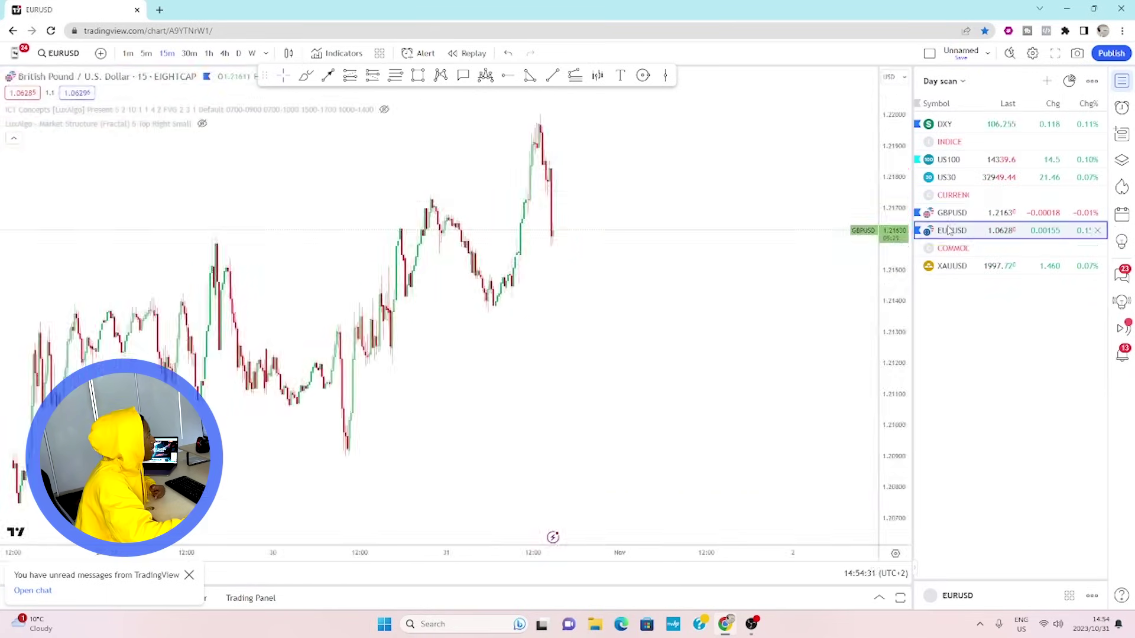
{"action": "left_click", "coordinate": [1121, 81]}
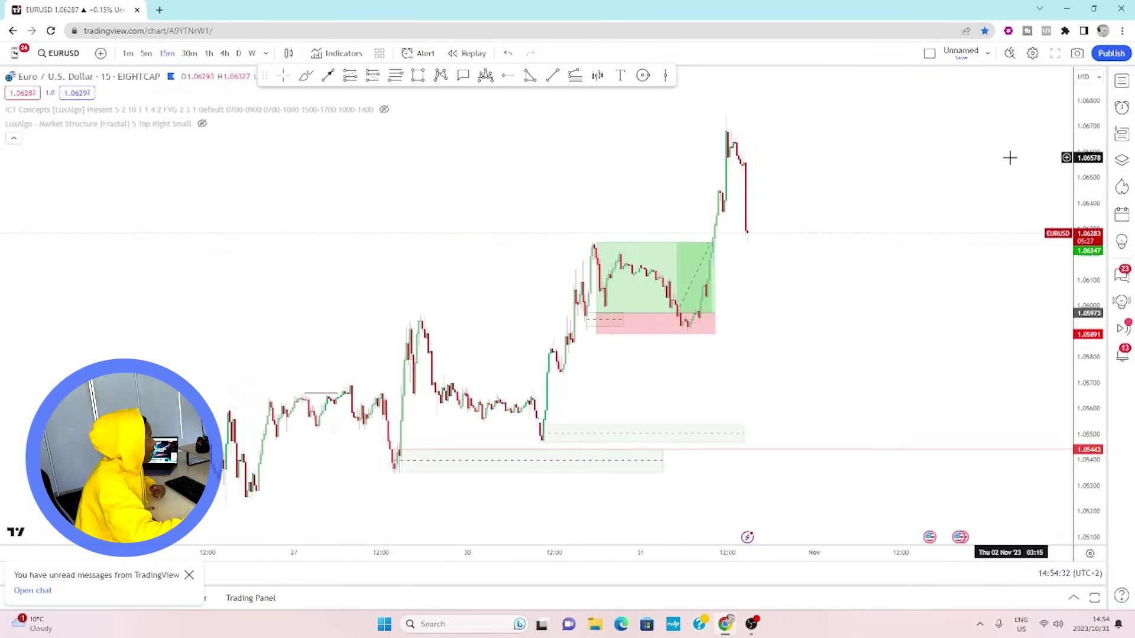